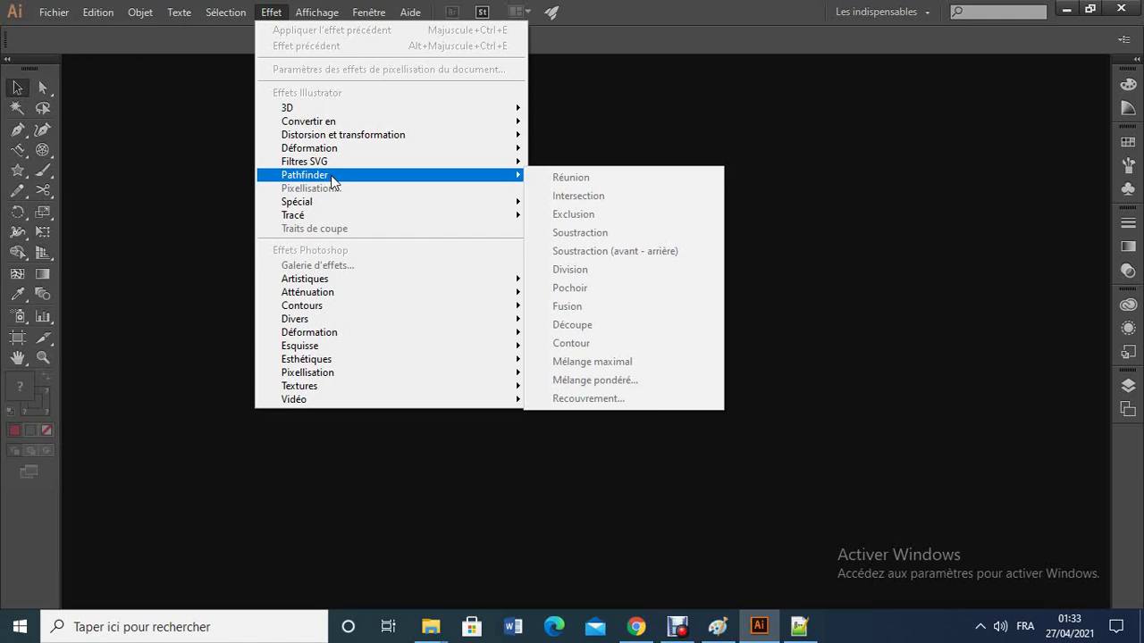
Create a new 960 x 560 px document in CMJN colour mode with one artboard
click(226, 172)
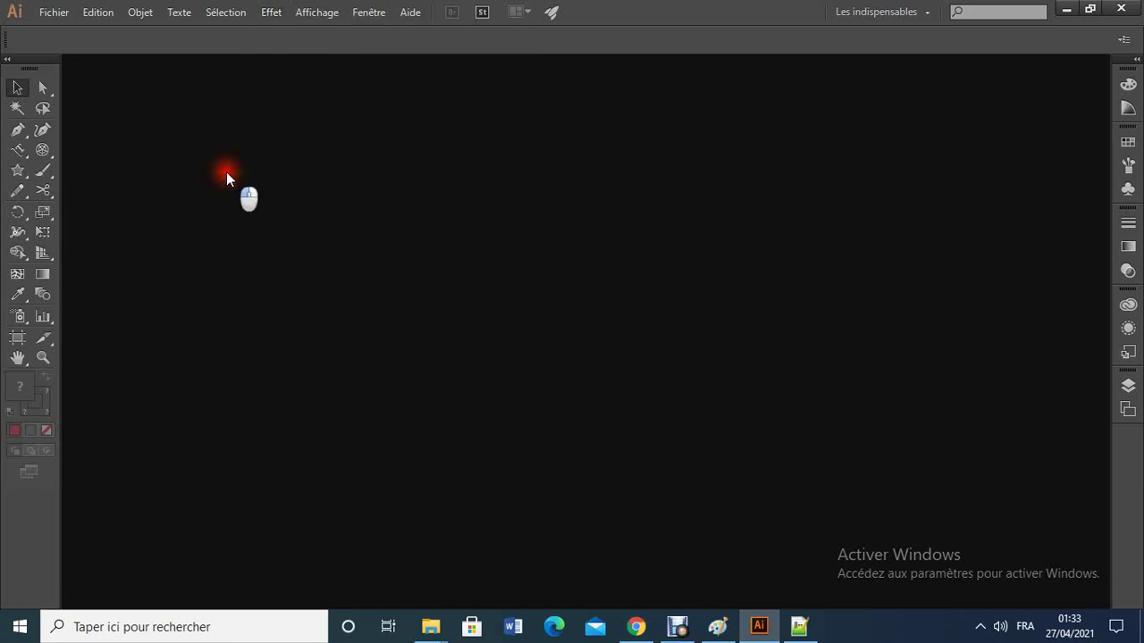
click(53, 14)
click(64, 33)
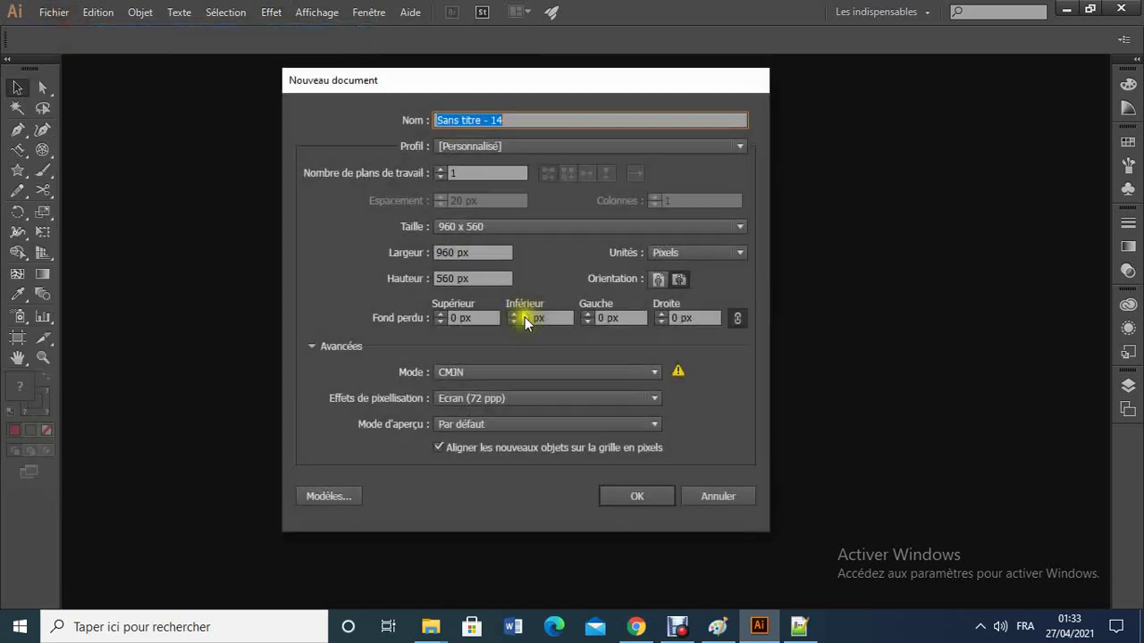
click(632, 494)
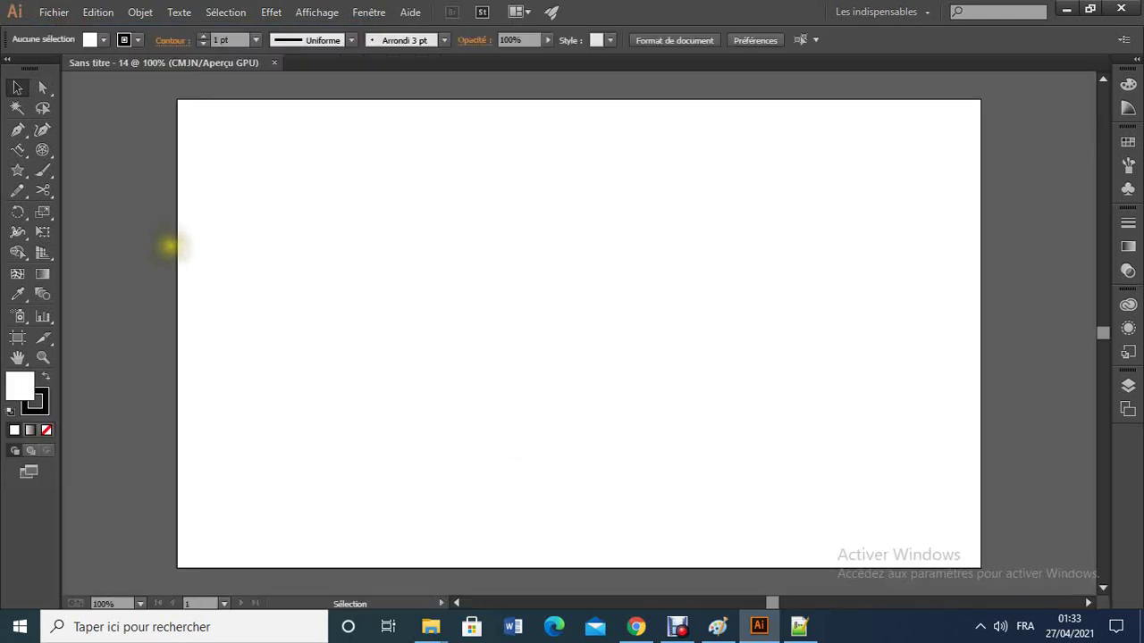
Draw a large hexagon in the upper part of the artboard with the Polygon tool and fill it with red
click(25, 176)
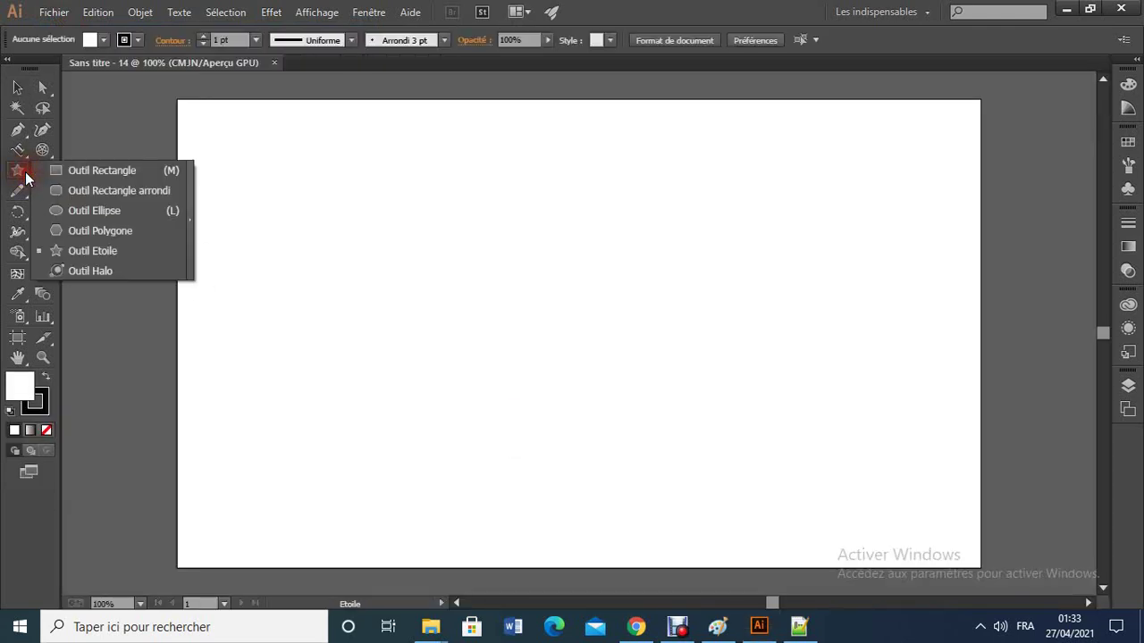
drag(25, 176, 84, 229)
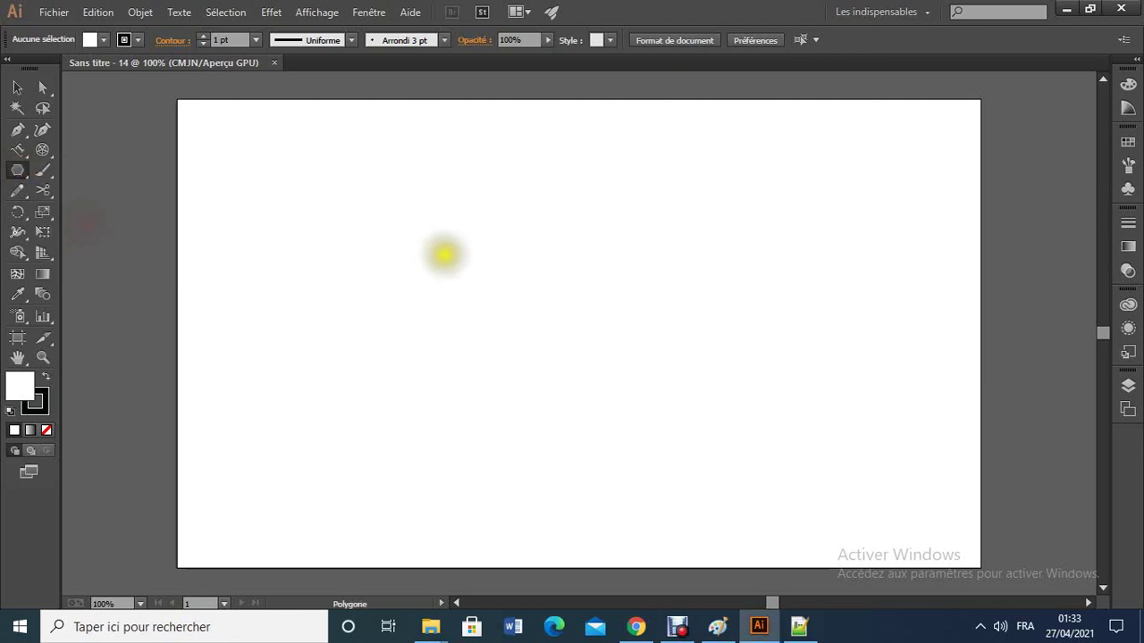
drag(463, 236, 557, 339)
click(100, 41)
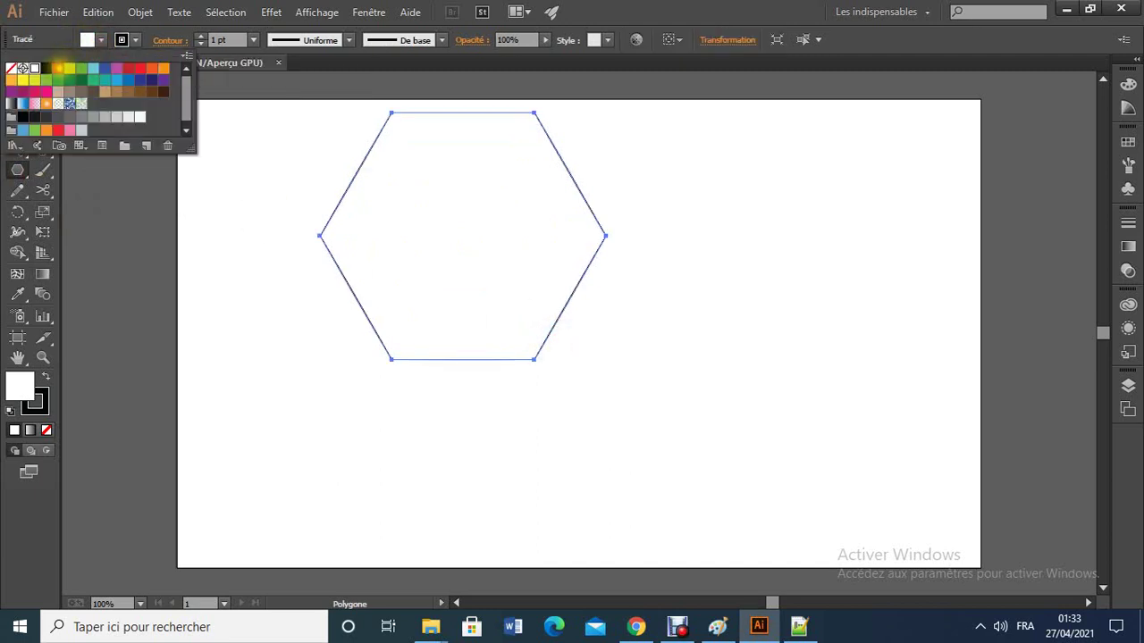
click(59, 68)
click(256, 243)
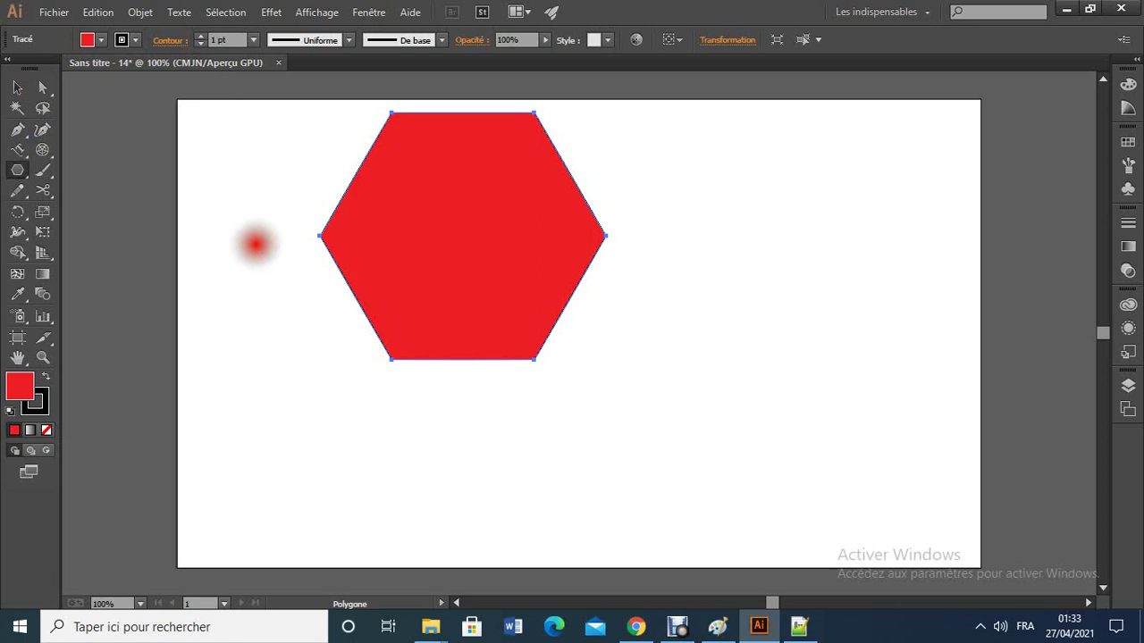
Move the red hexagon to the centre of the artboard and deselect it
click(19, 87)
drag(426, 228, 533, 327)
click(790, 421)
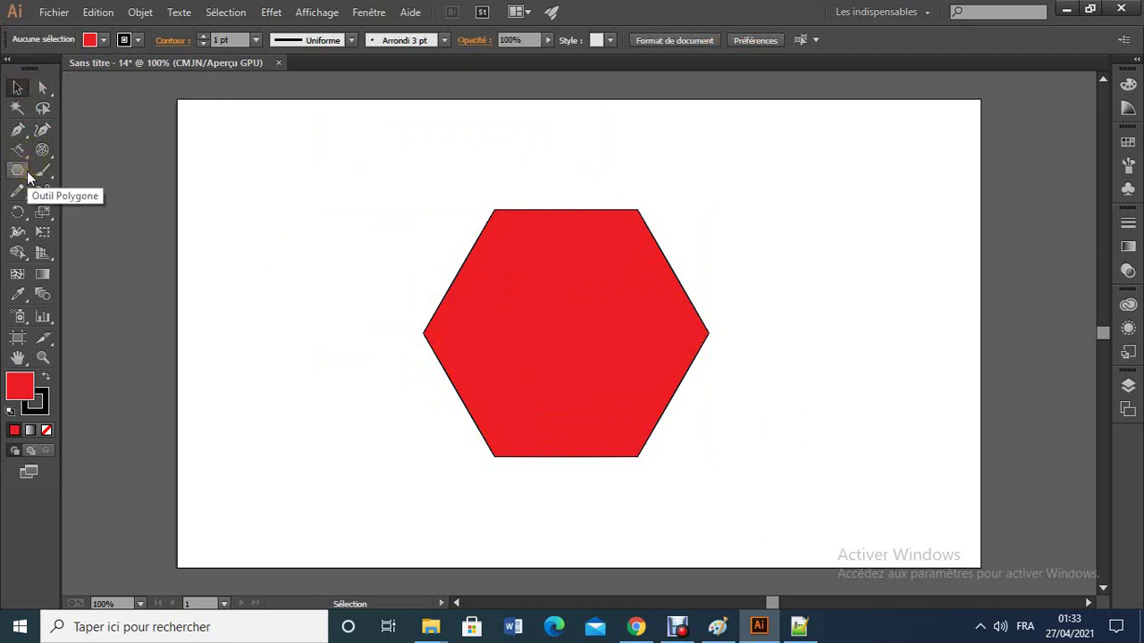
Draw a large six-pointed star with the Star tool, overlapping the hexagon, and fill it with yellow
drag(18, 171, 90, 252)
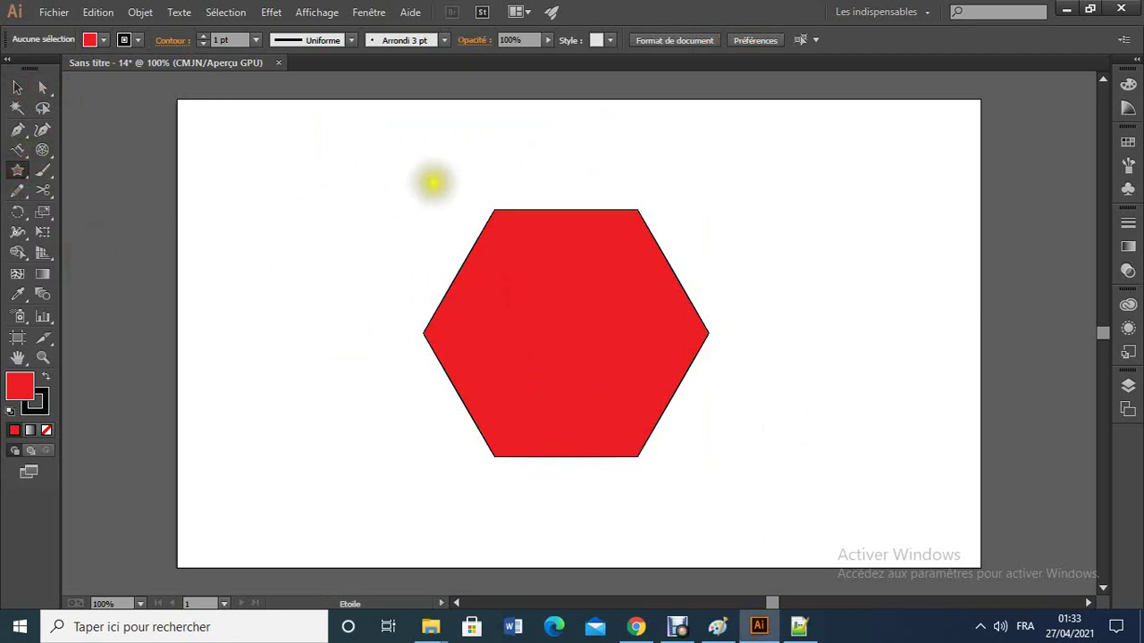
drag(439, 185, 563, 326)
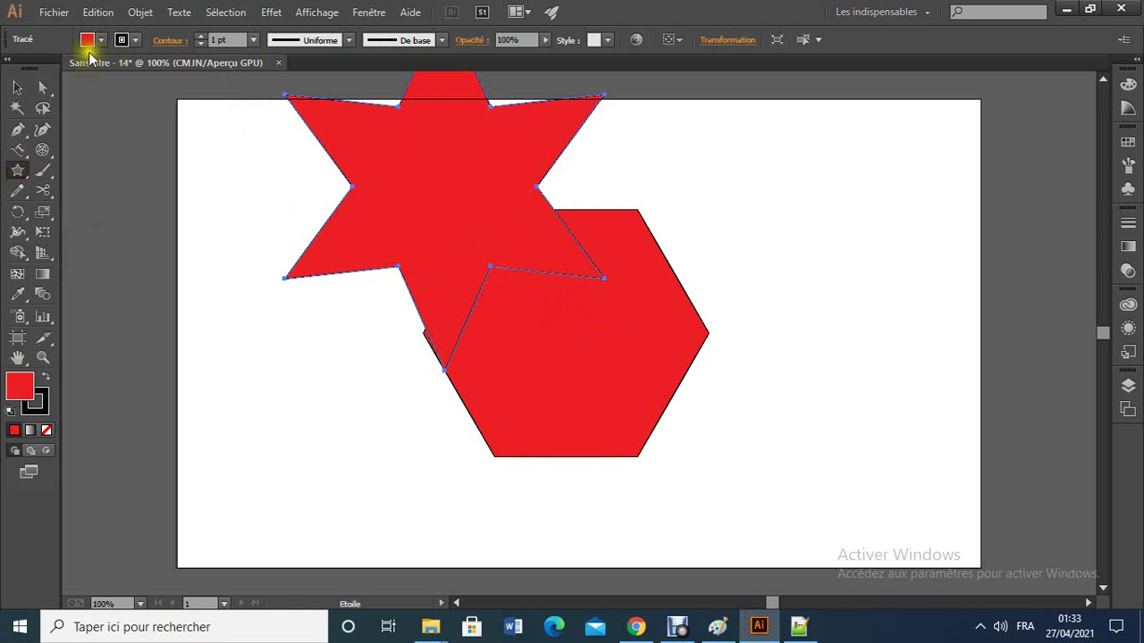
click(104, 41)
click(69, 67)
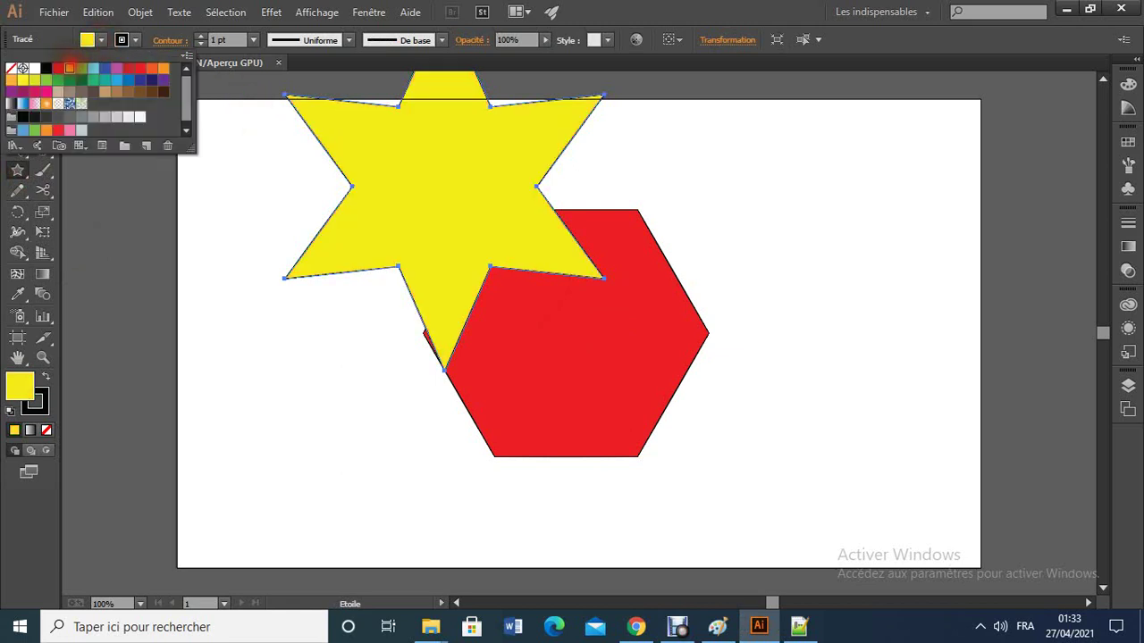
click(198, 241)
Move the yellow star over the red hexagon so that their centres roughly coincide
click(17, 87)
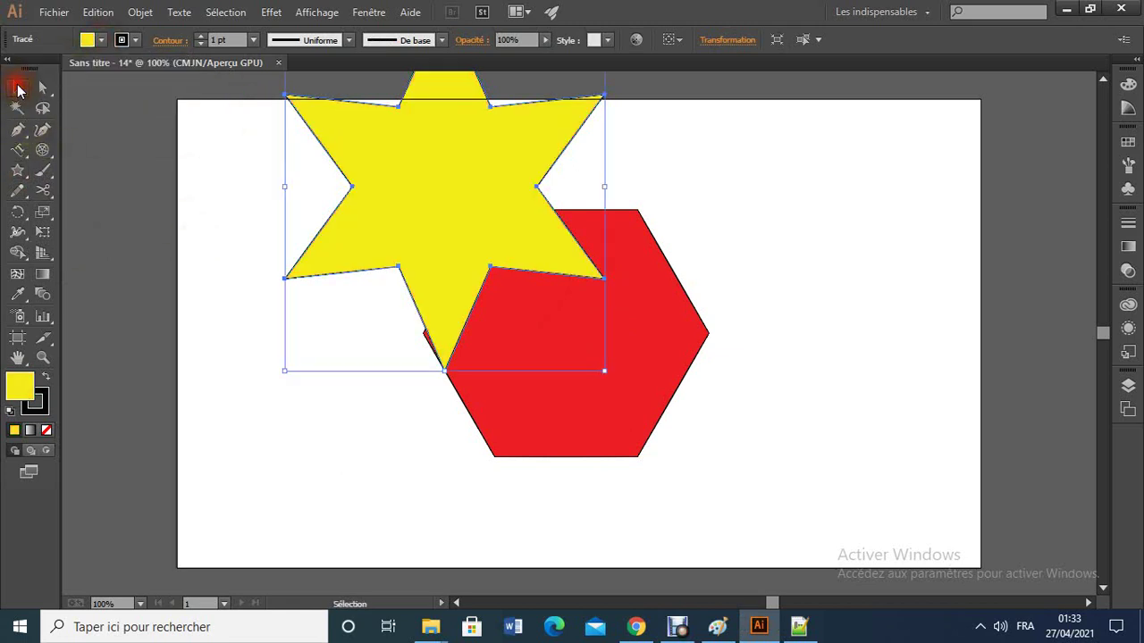
drag(428, 202, 595, 346)
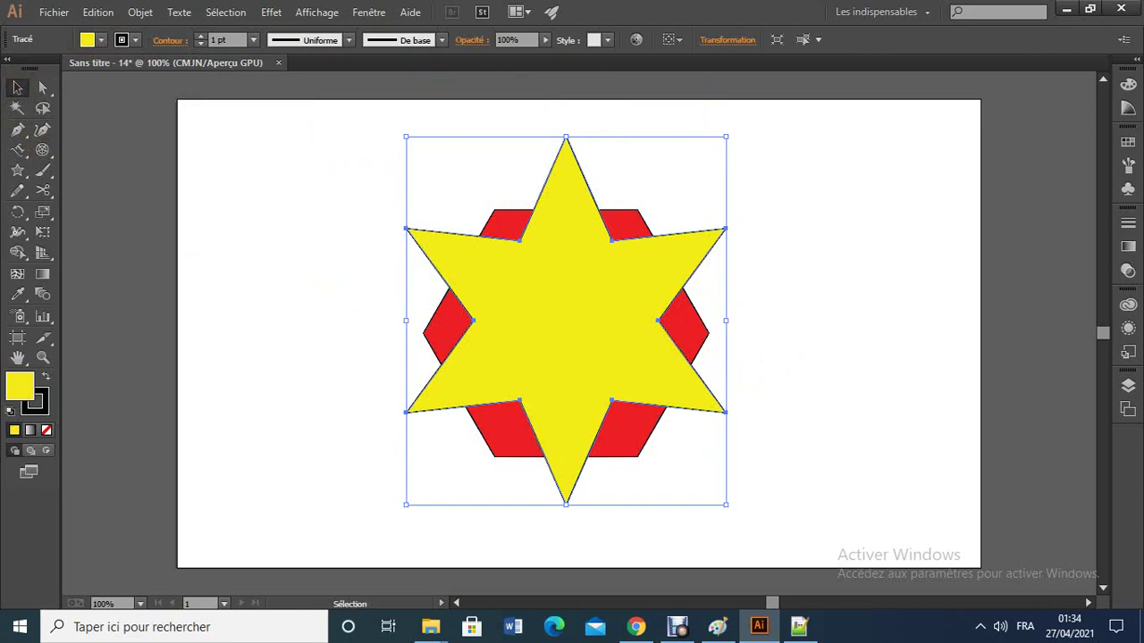
click(811, 378)
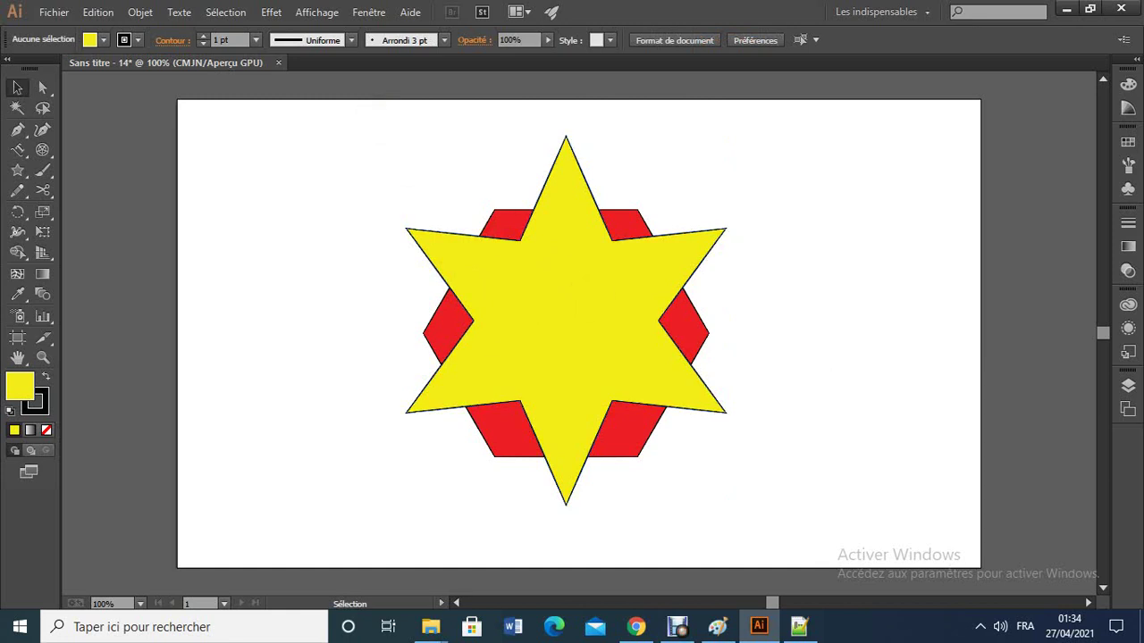
Select both the star and the hexagon and group them
click(347, 124)
drag(346, 124, 807, 534)
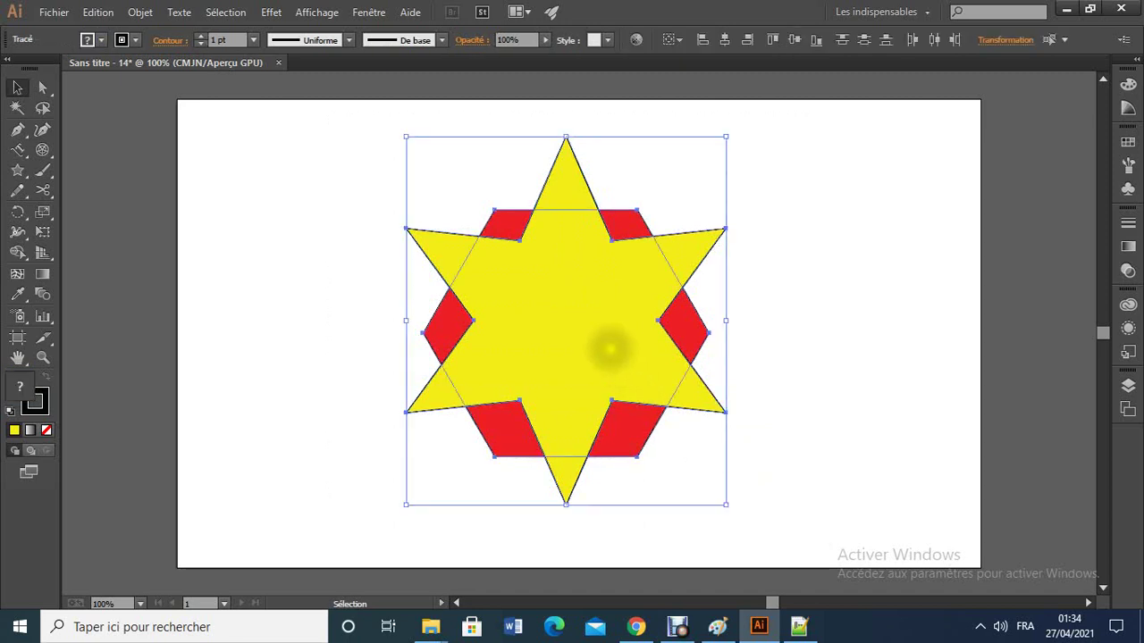
right_click(611, 349)
click(666, 429)
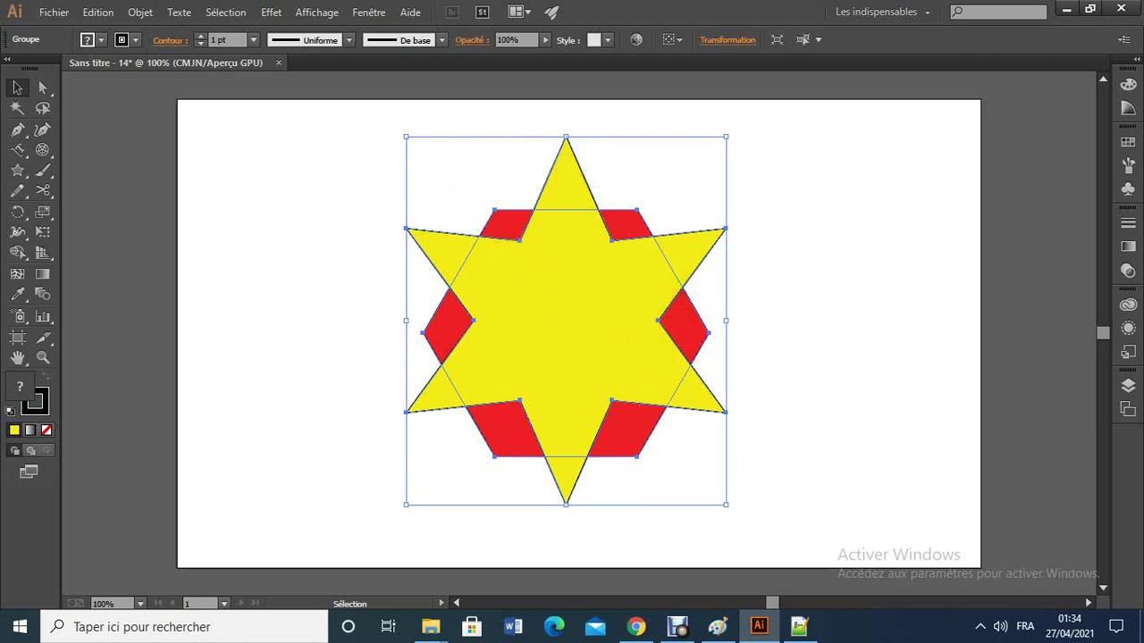
Apply the Pathfinder Réunion effect to the grouped star and hexagon, and undo the effect
click(271, 12)
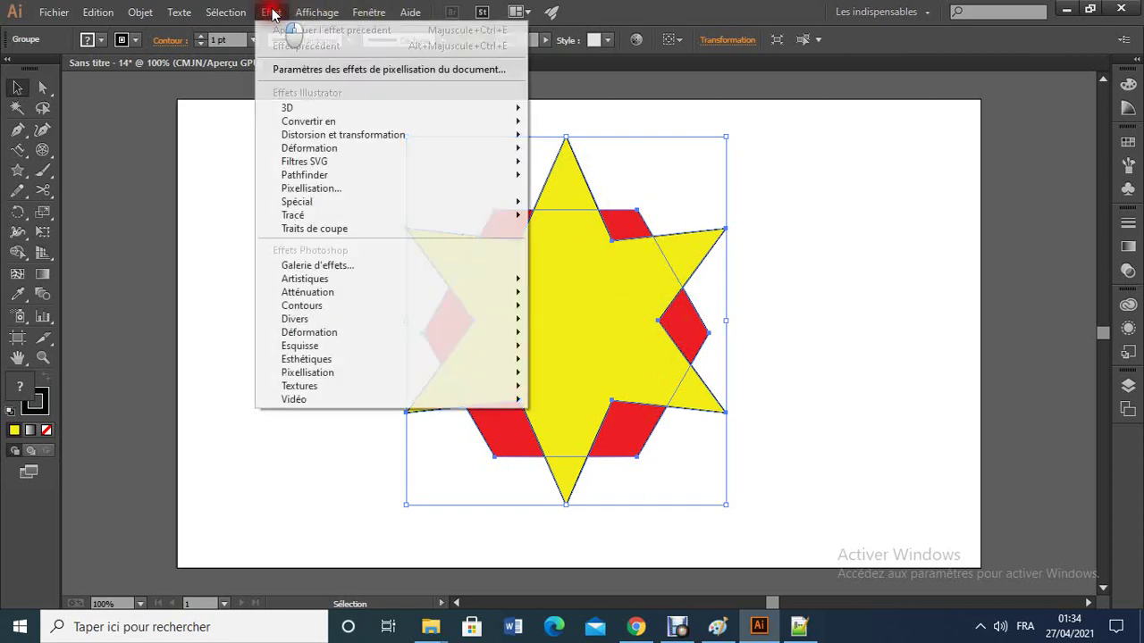
mouse_move(327, 150)
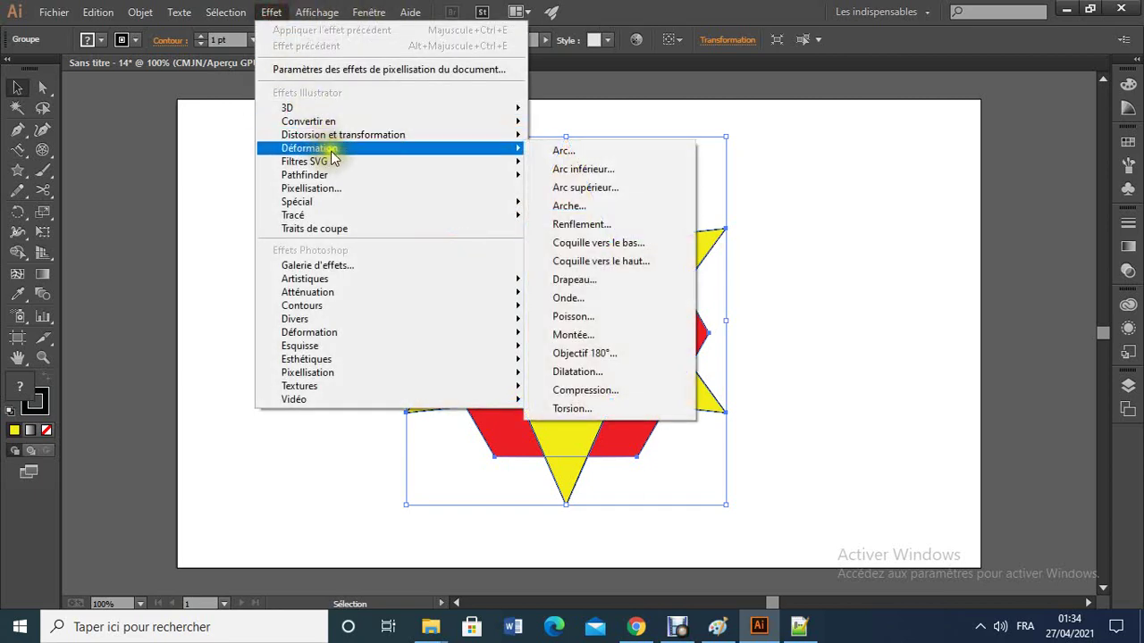
mouse_move(333, 179)
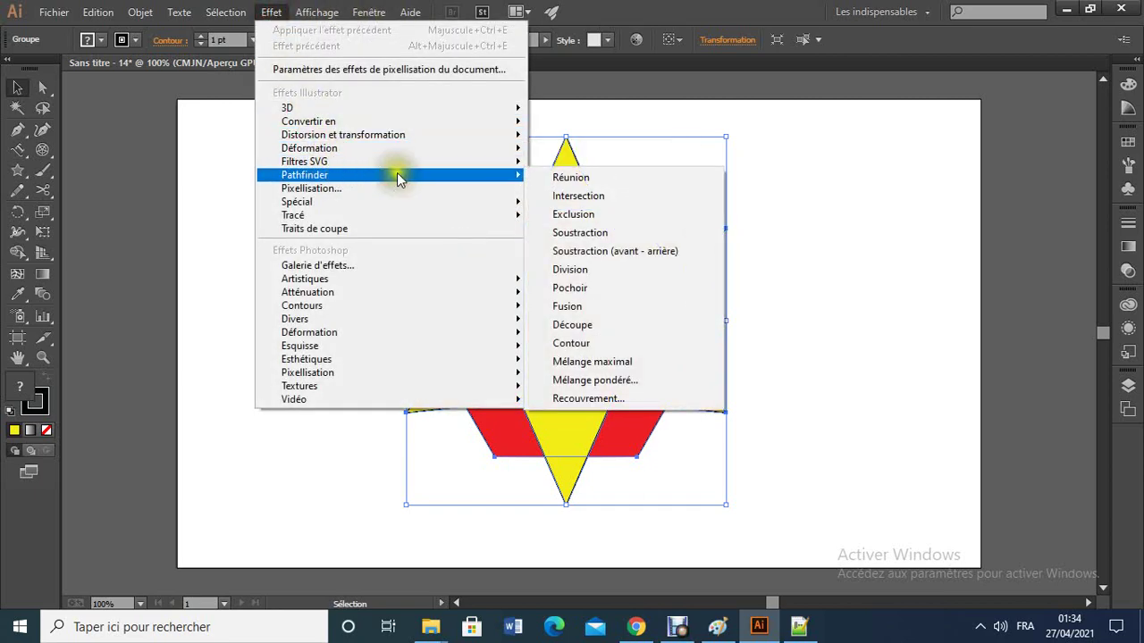
click(562, 179)
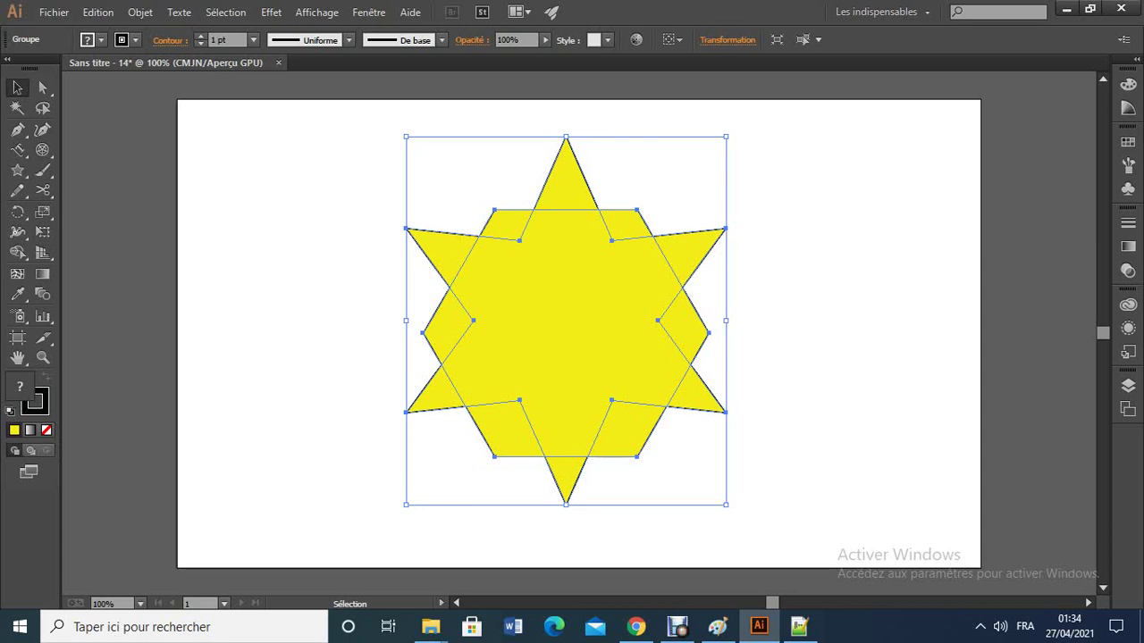
key(a)
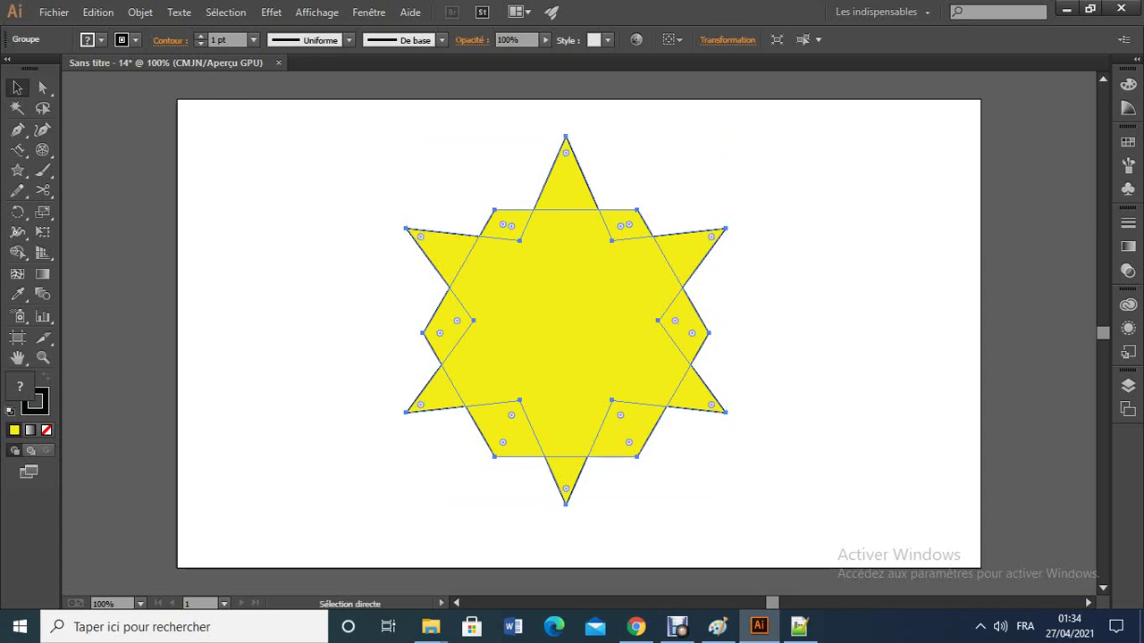
key(v)
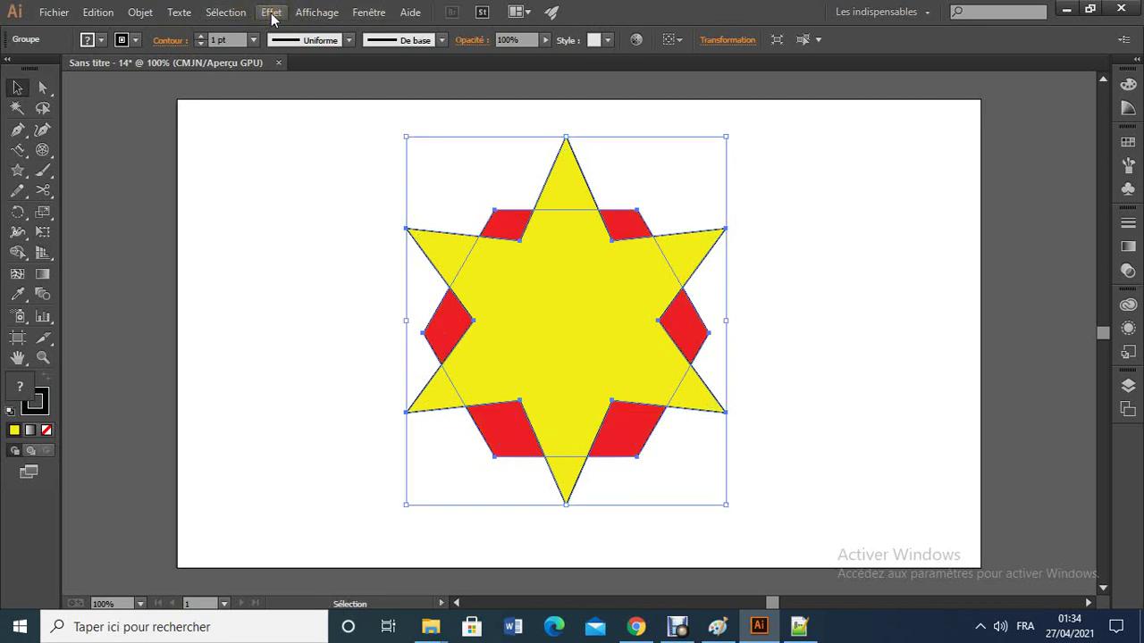
click(98, 12)
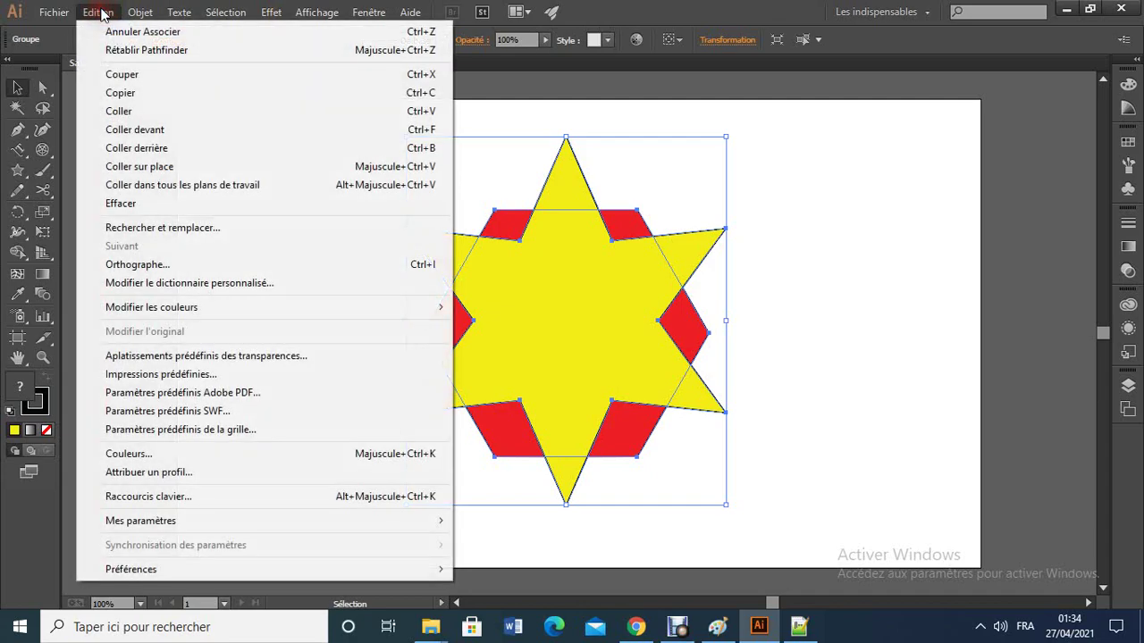
mouse_move(179, 13)
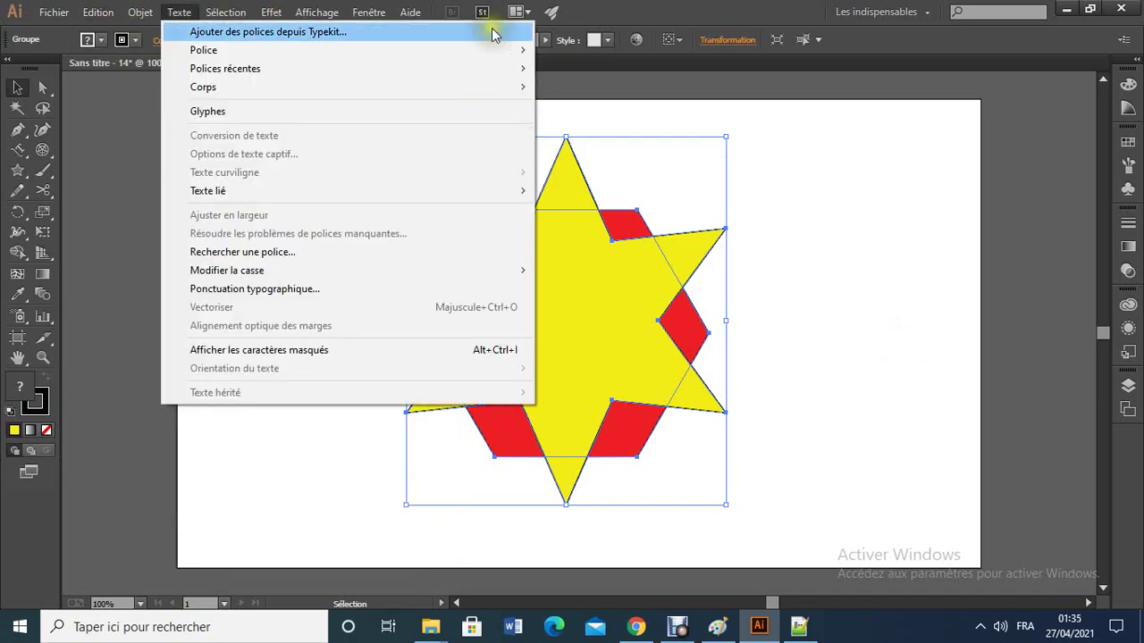
mouse_move(271, 12)
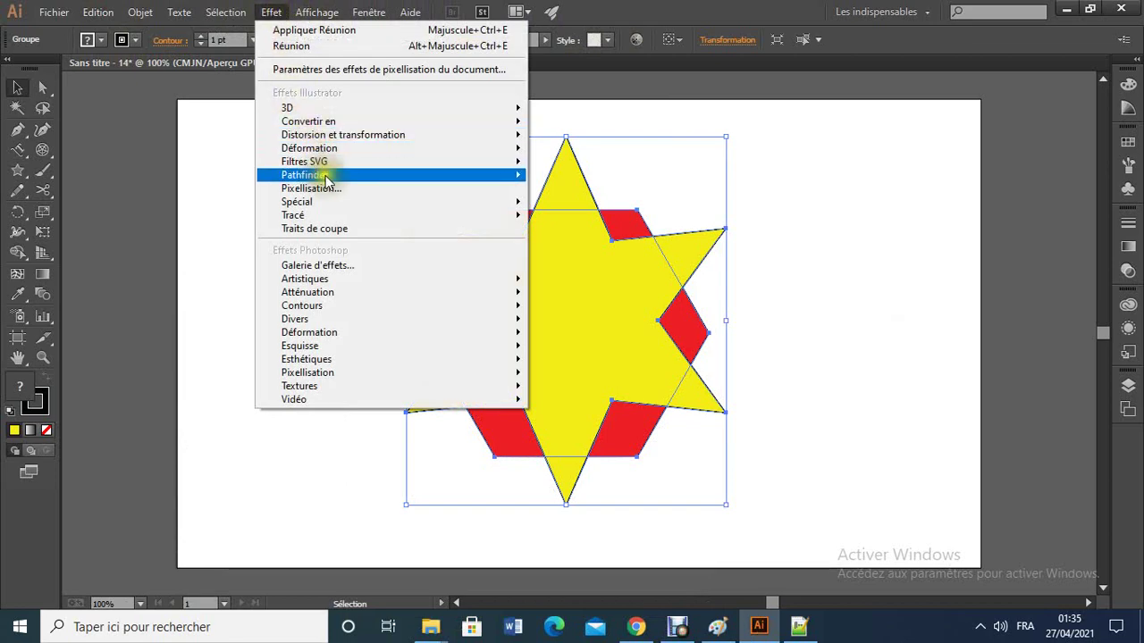
mouse_move(329, 175)
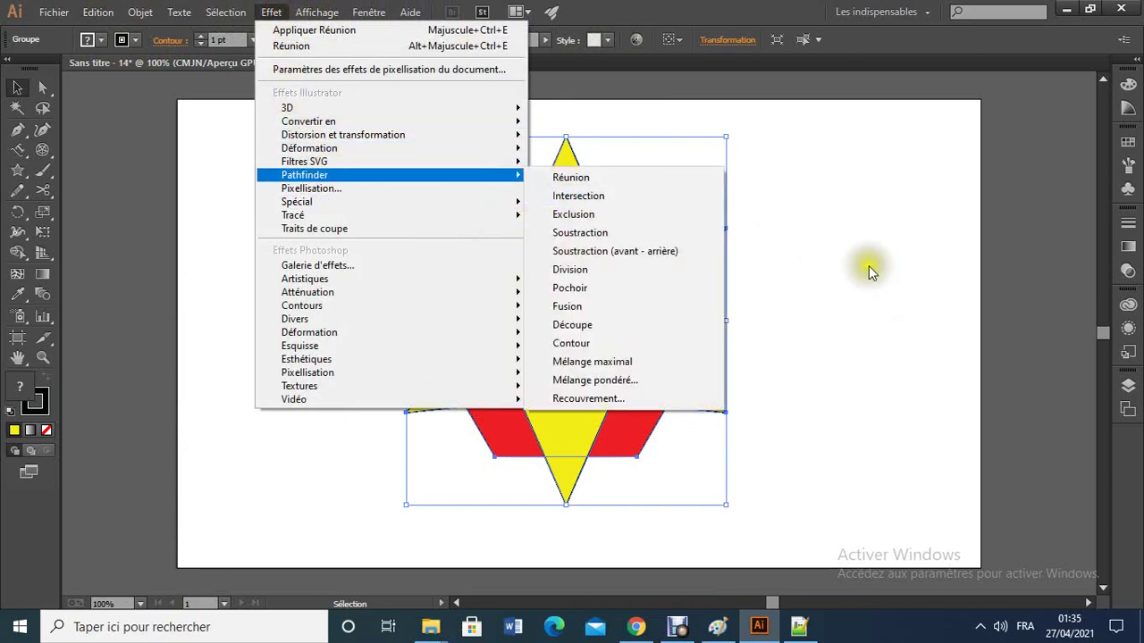
click(868, 266)
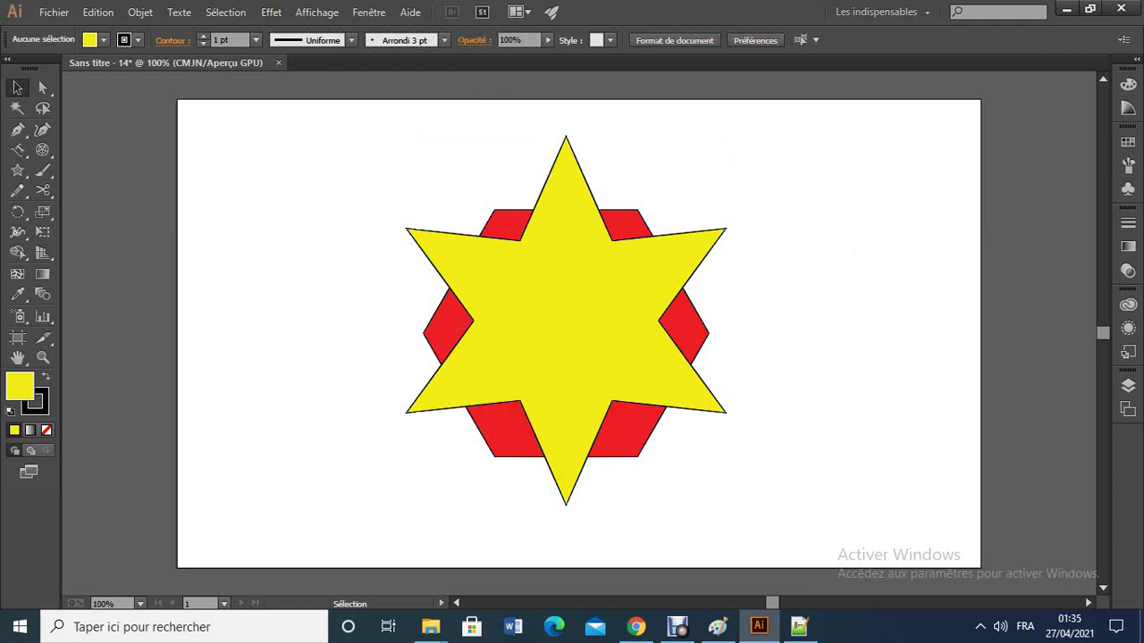
click(272, 12)
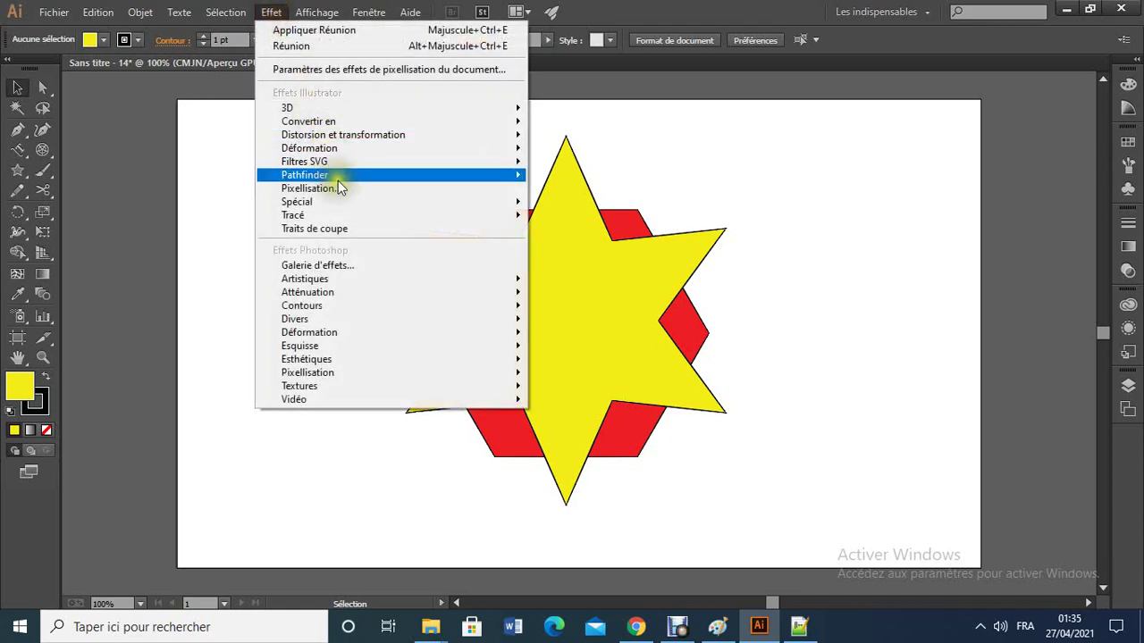
mouse_move(355, 178)
click(576, 195)
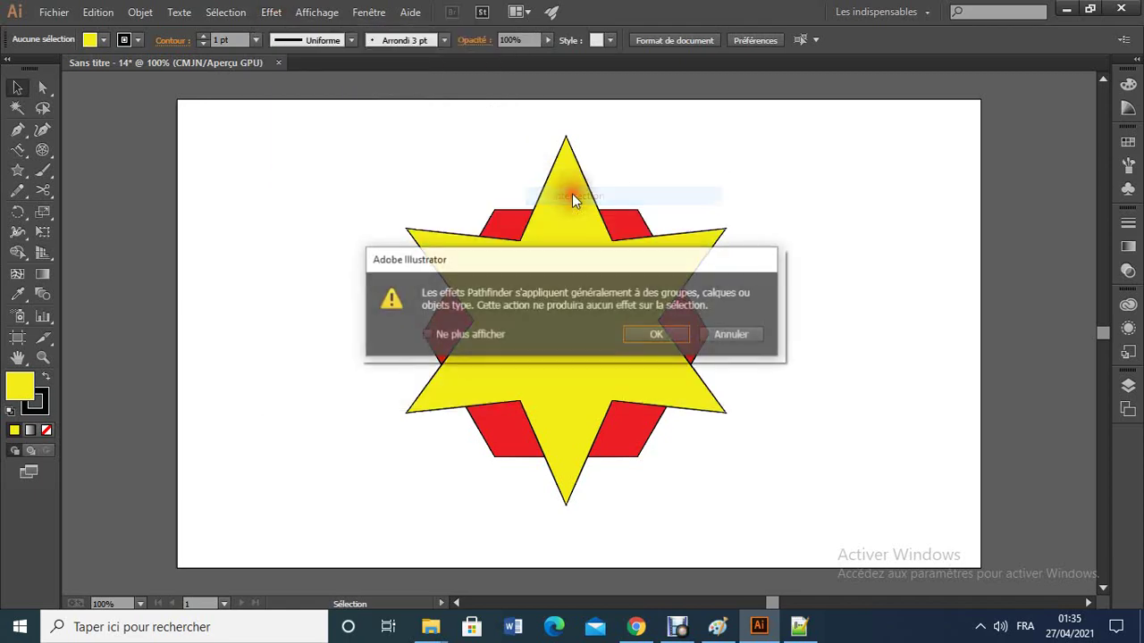
click(722, 340)
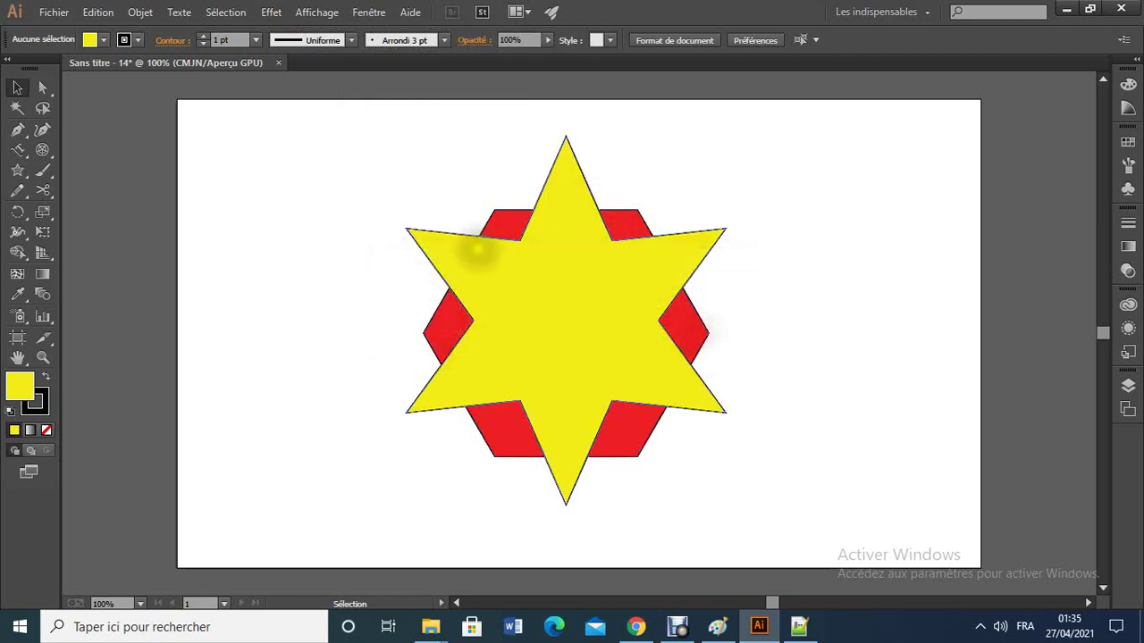
Select the star and hexagon group, apply the Pathfinder Intersection effect, and undo the effect
drag(360, 131, 778, 505)
click(271, 12)
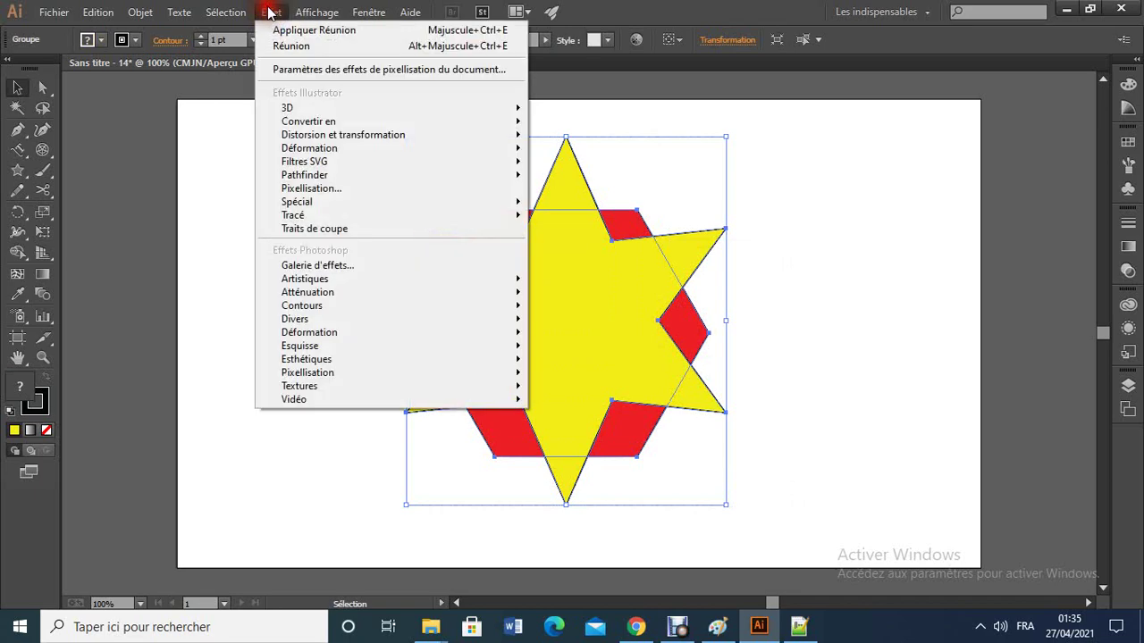
mouse_move(336, 168)
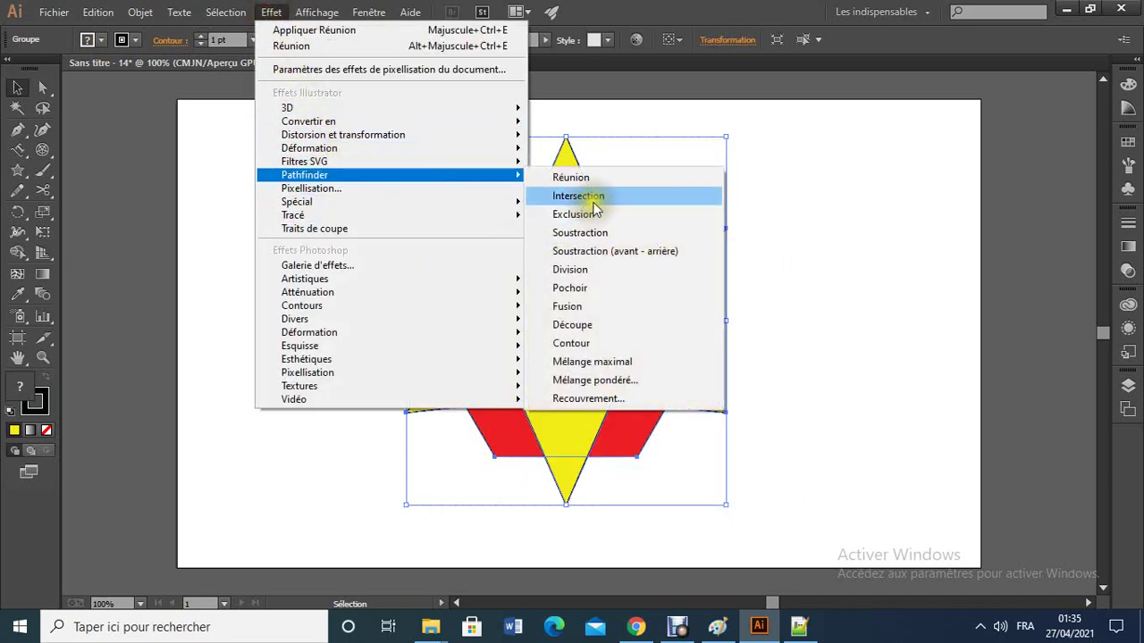
click(590, 196)
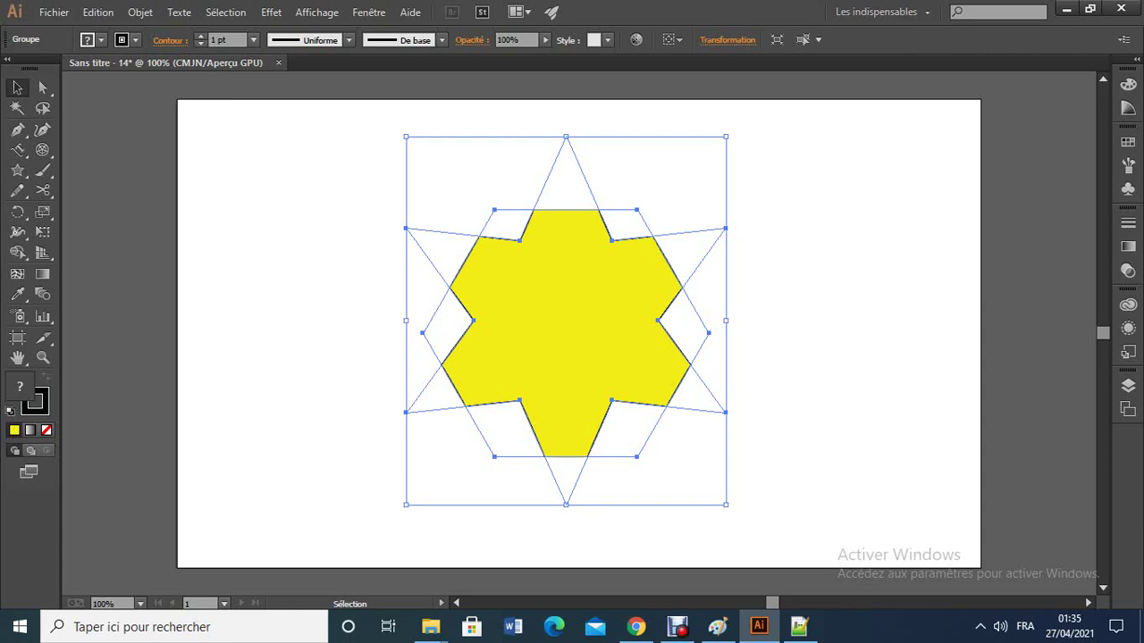
key(a)
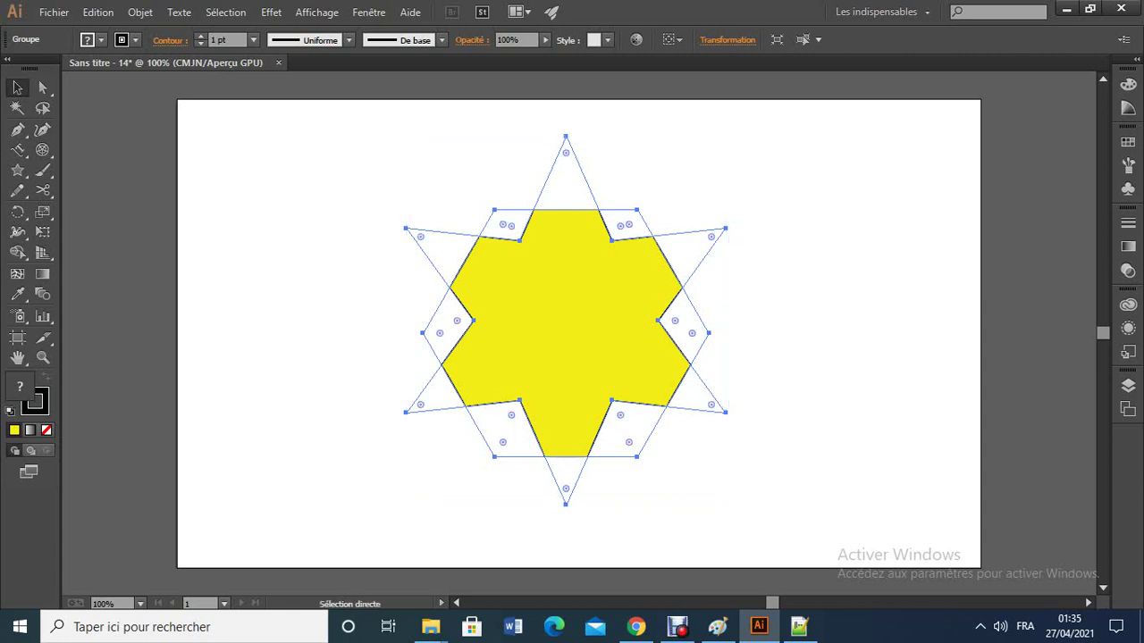
key(v)
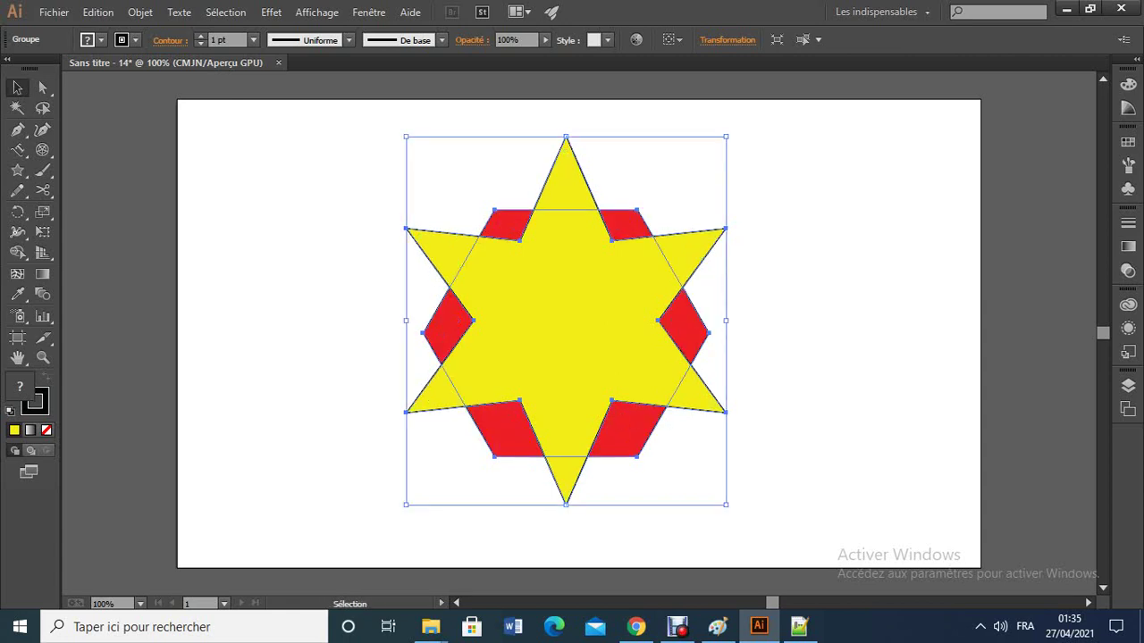
Apply the Pathfinder Exclusion effect to the grouped star and hexagon, and undo the effect
click(271, 13)
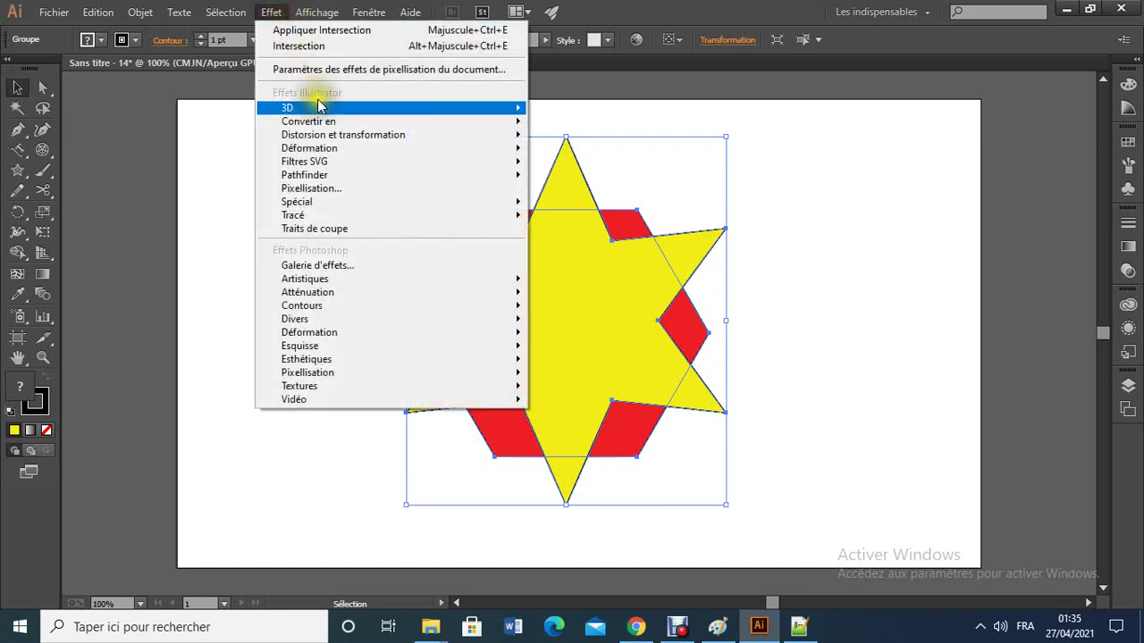
mouse_move(340, 174)
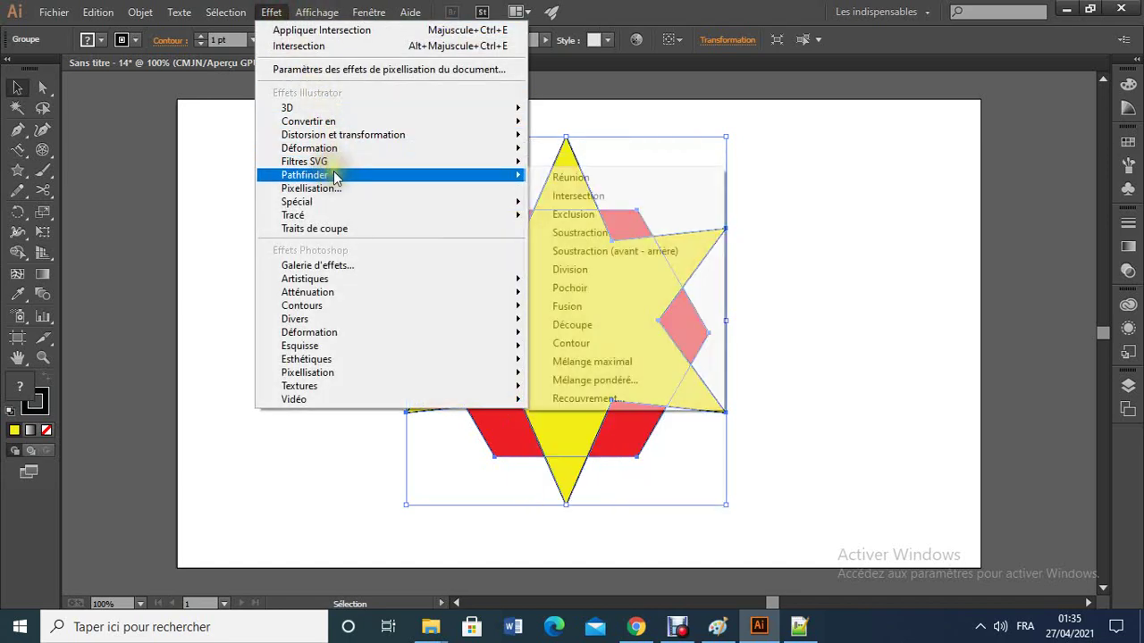
click(564, 217)
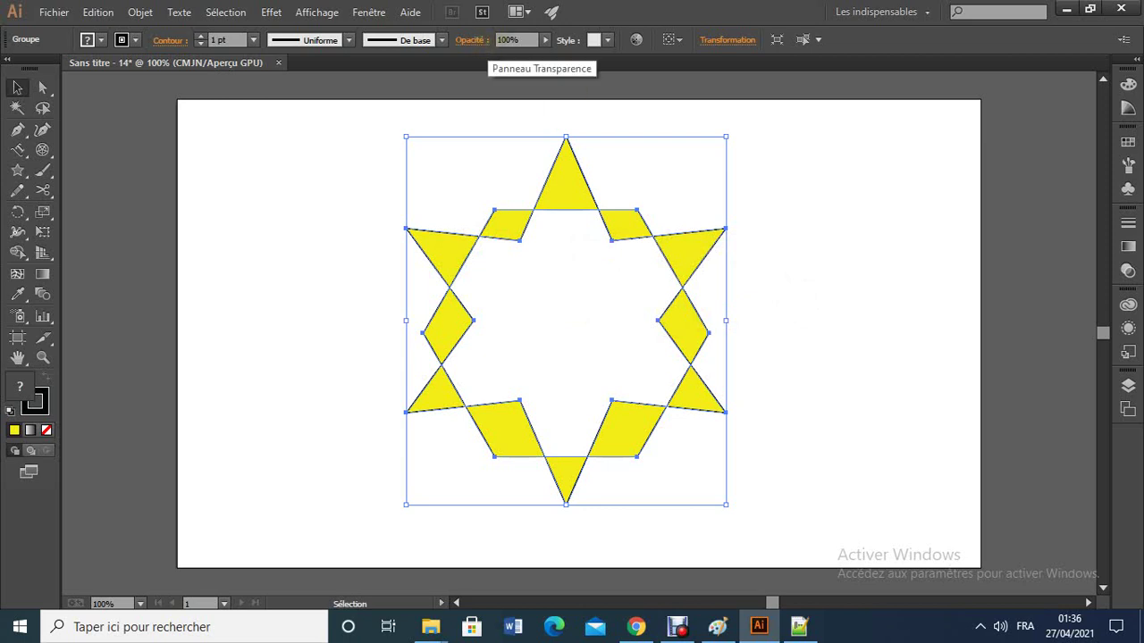
key(ctrl+z)
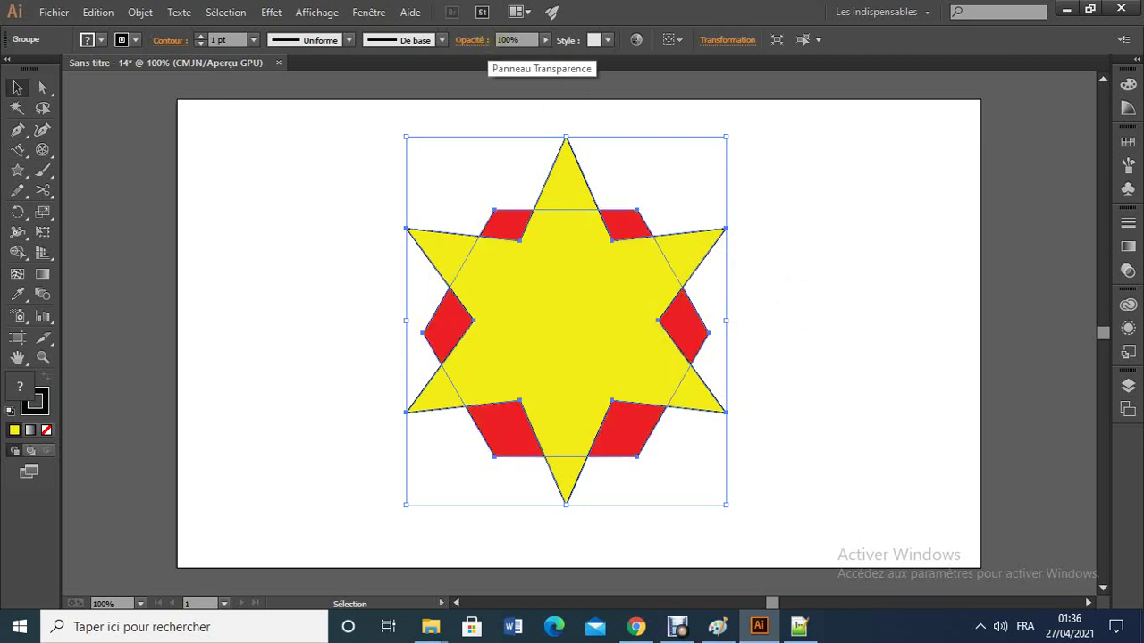
Apply the Pathfinder Soustraction effect to the grouped star and hexagon, and undo the effect
click(263, 13)
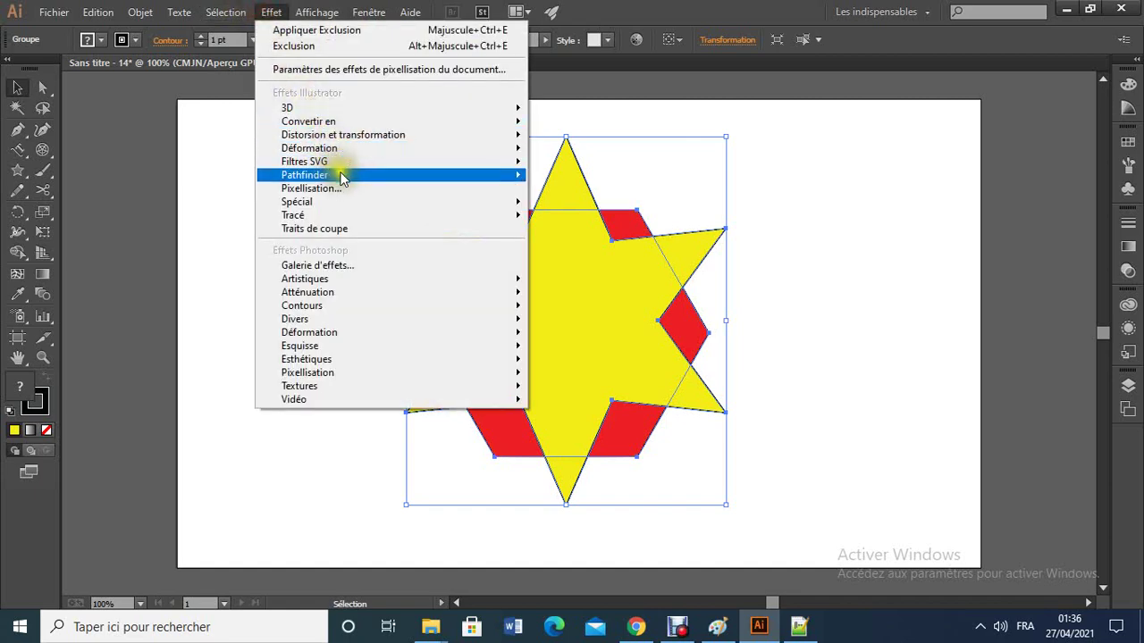
mouse_move(344, 177)
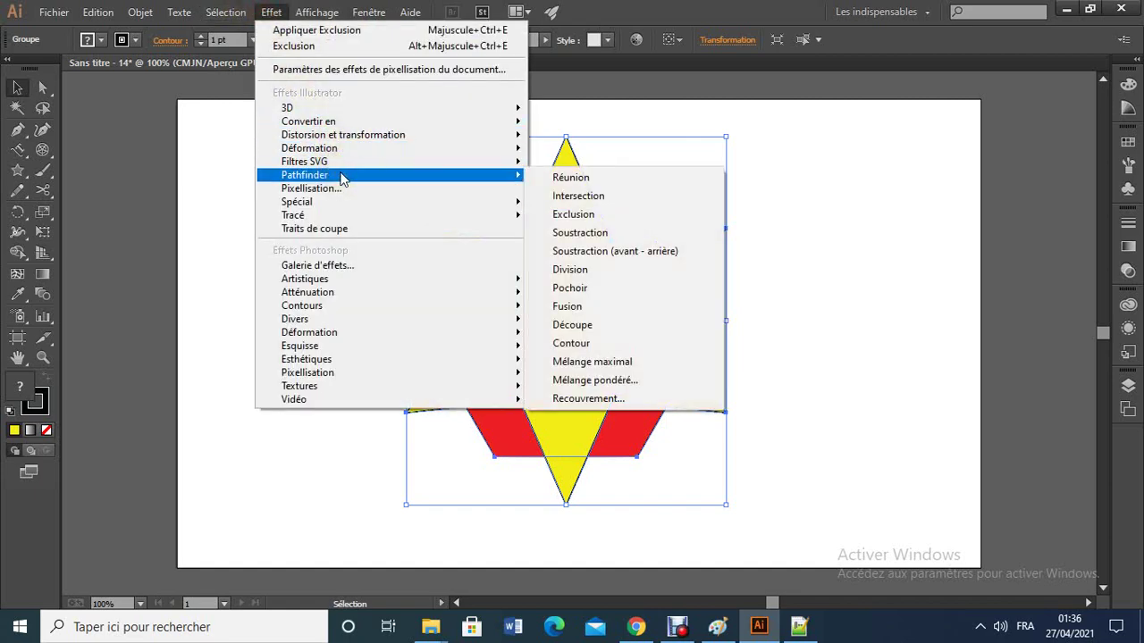
click(568, 240)
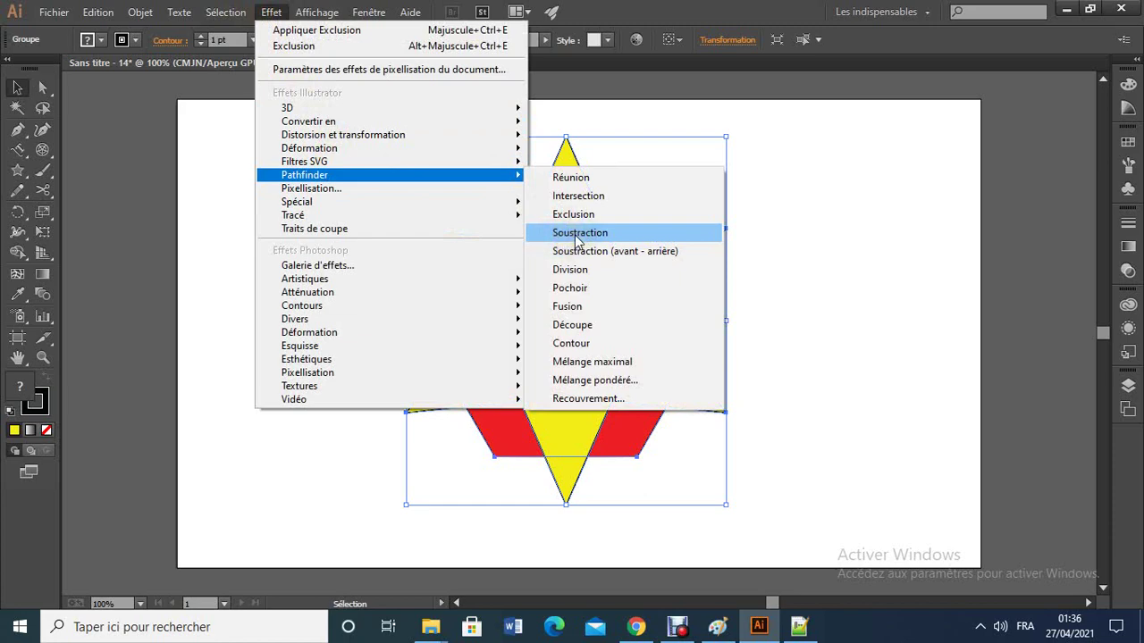
click(574, 235)
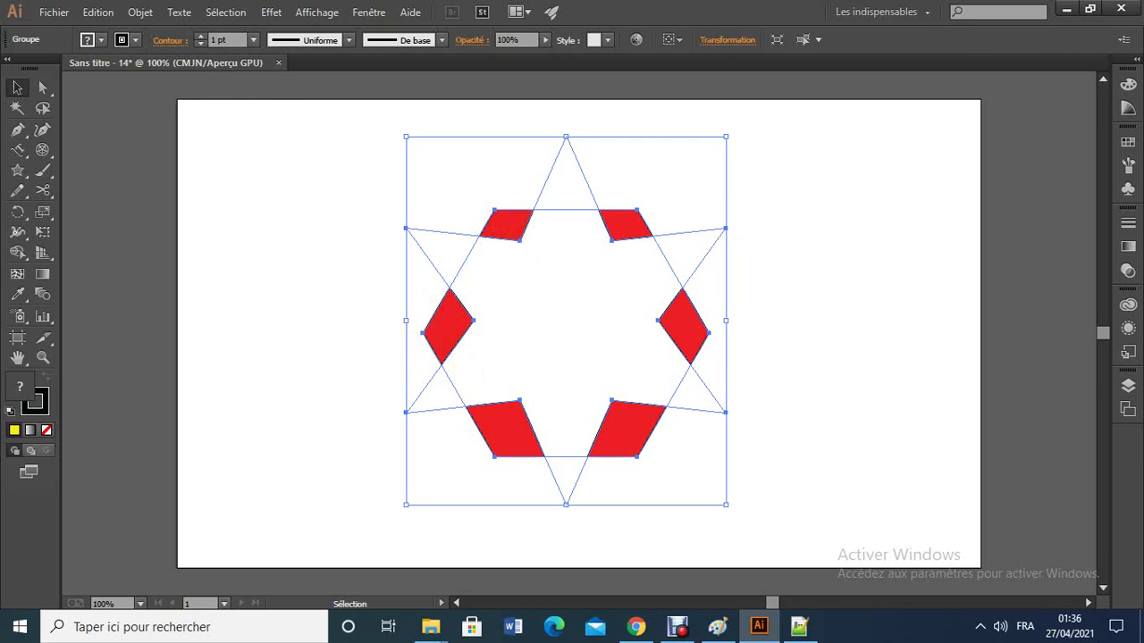
key(a)
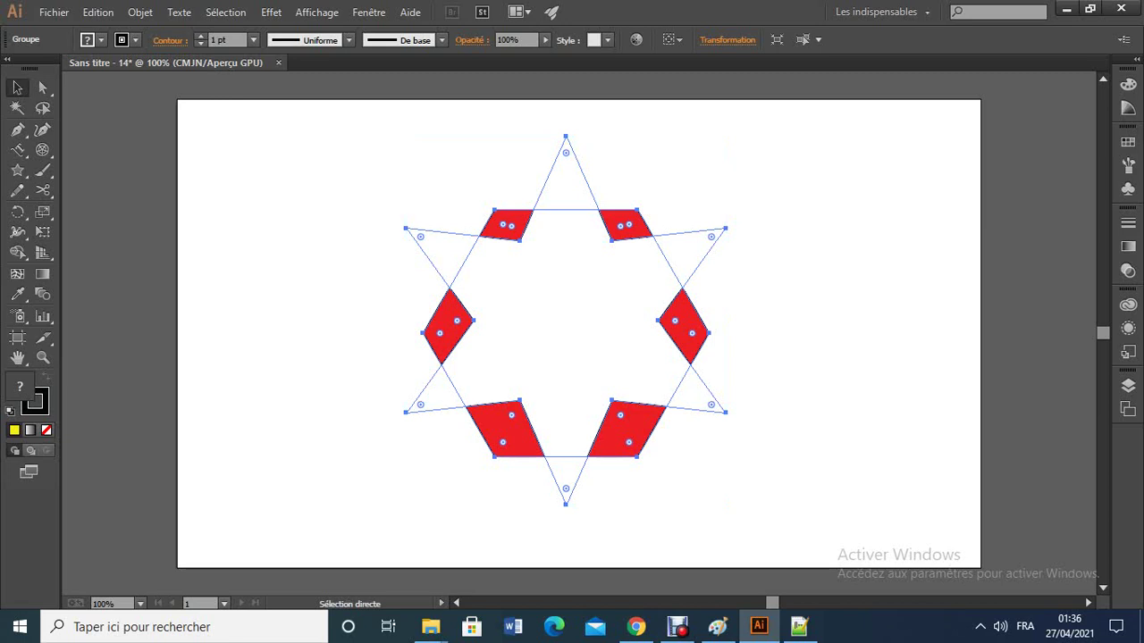
key(ctrl+z)
key(v)
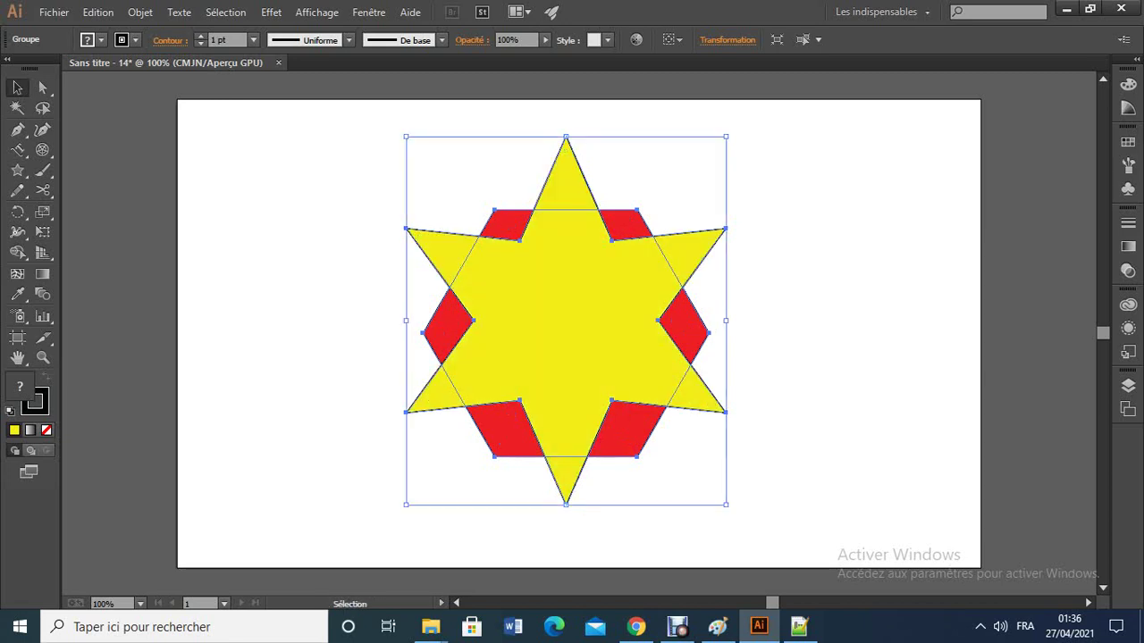
Try the Pathfinder Division effect on the grouped star and hexagon
click(271, 12)
mouse_move(338, 174)
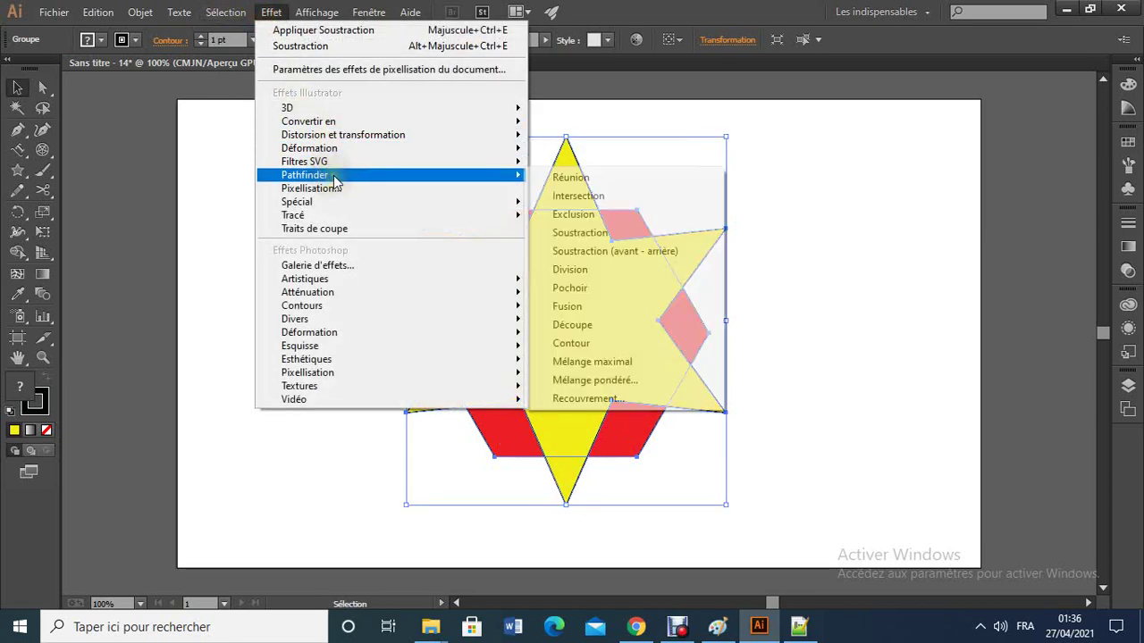
click(602, 269)
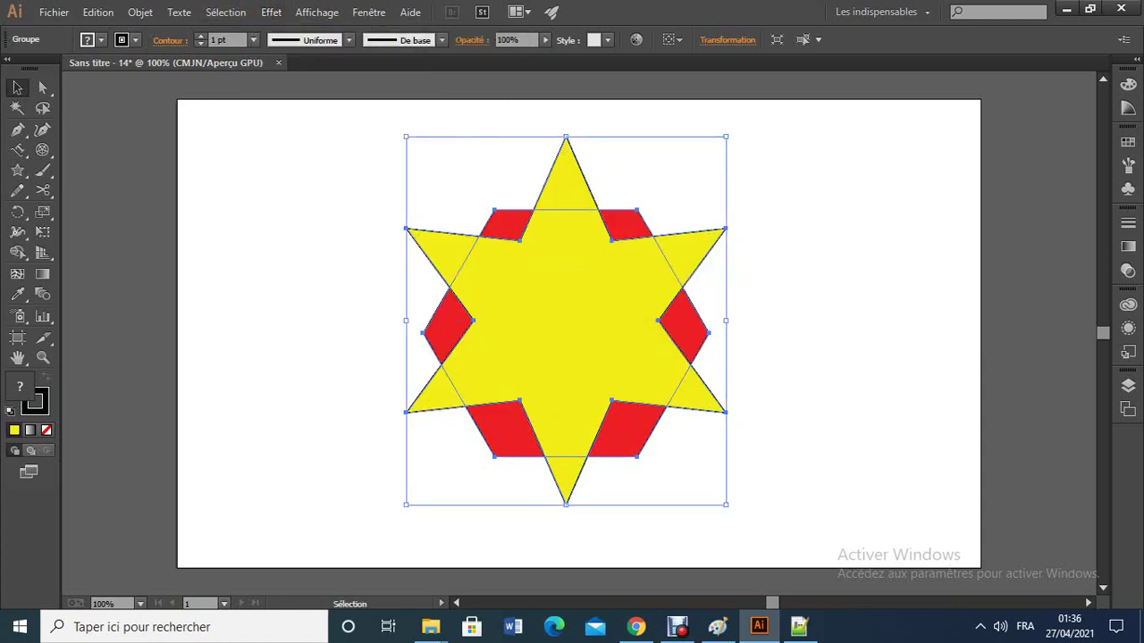
Try the Pathfinder Pochoir effect on the grouped star and hexagon
click(268, 13)
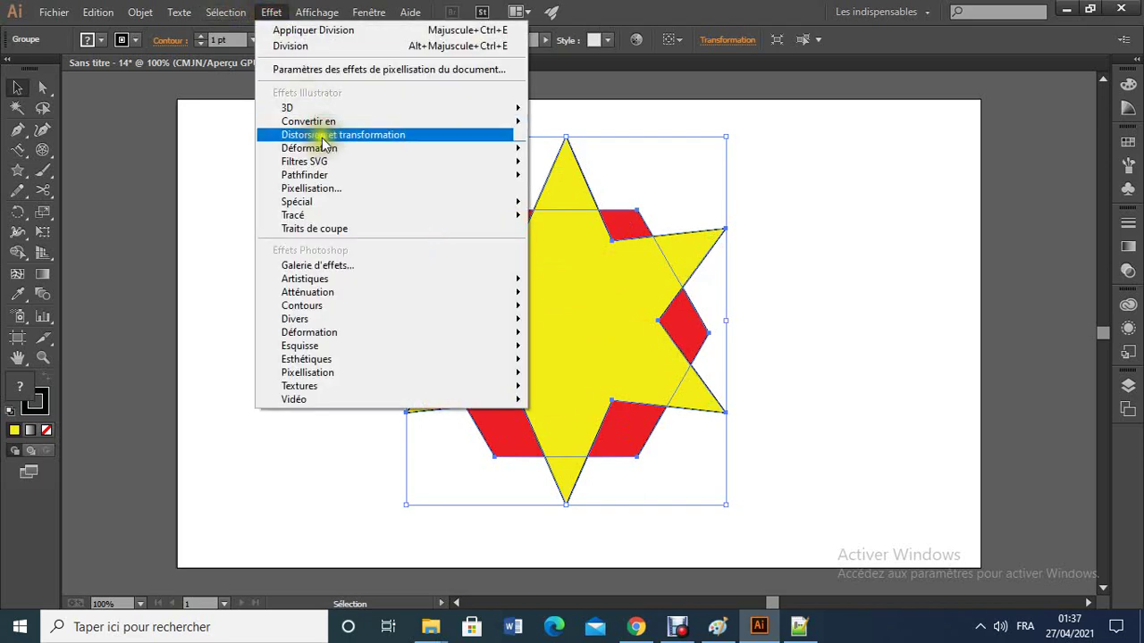
mouse_move(332, 147)
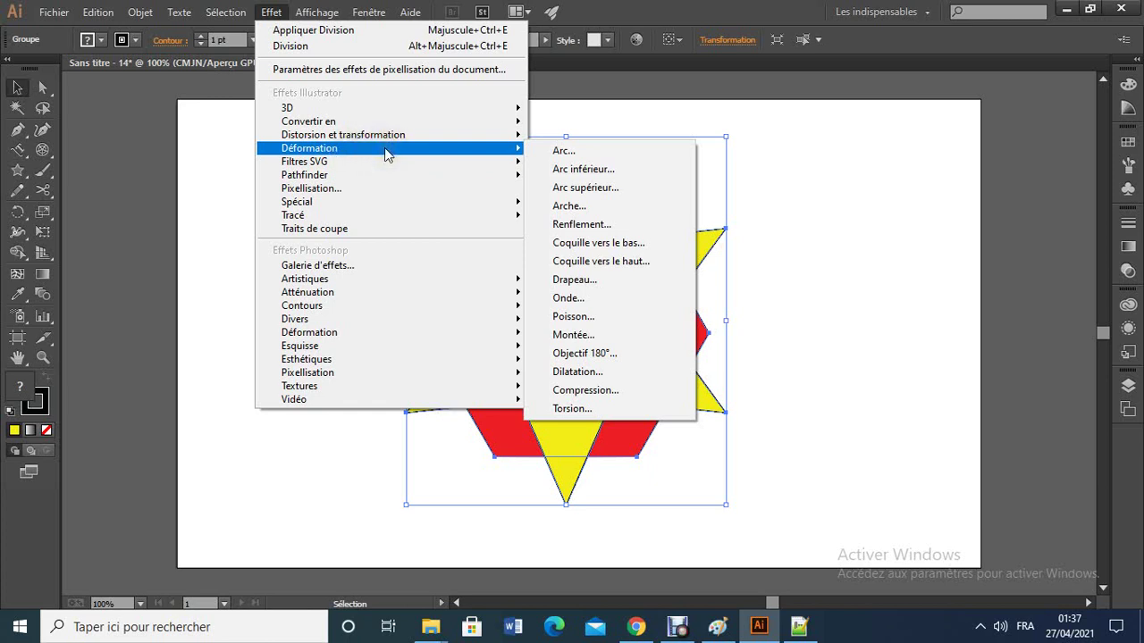
mouse_move(473, 174)
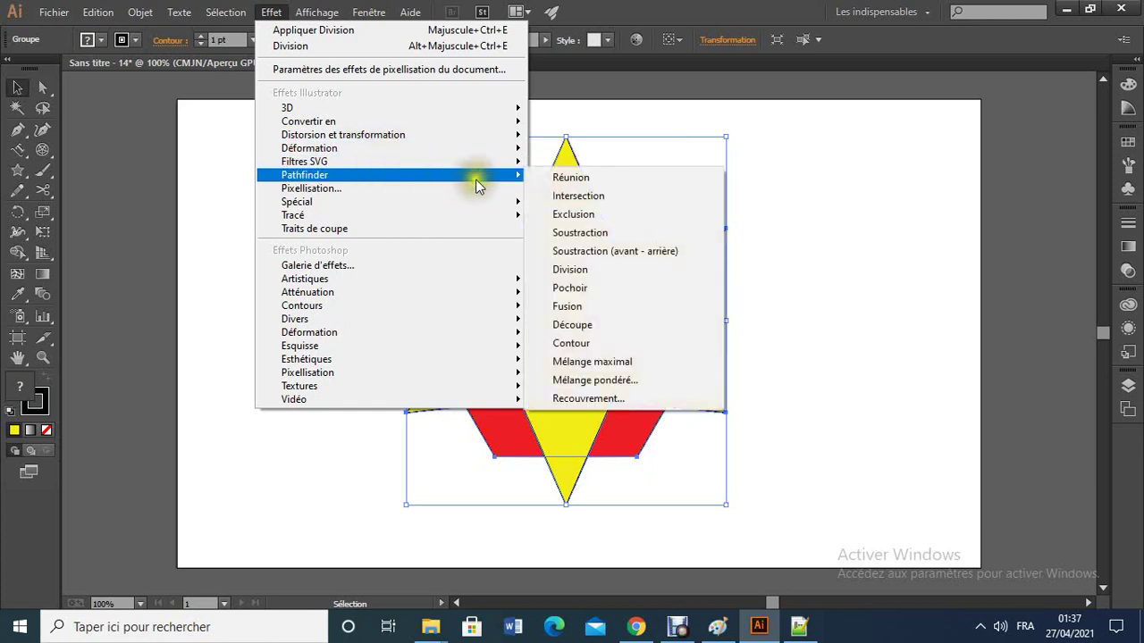
click(582, 289)
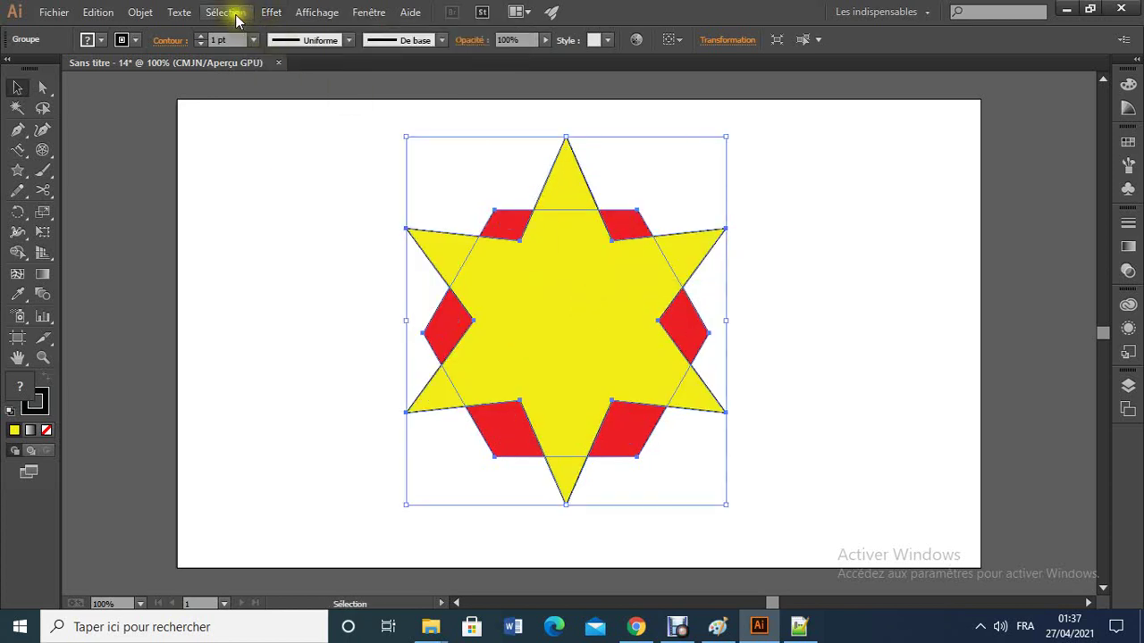
Try the Pathfinder Fusion effect on the grouped star and hexagon
click(271, 13)
mouse_move(341, 175)
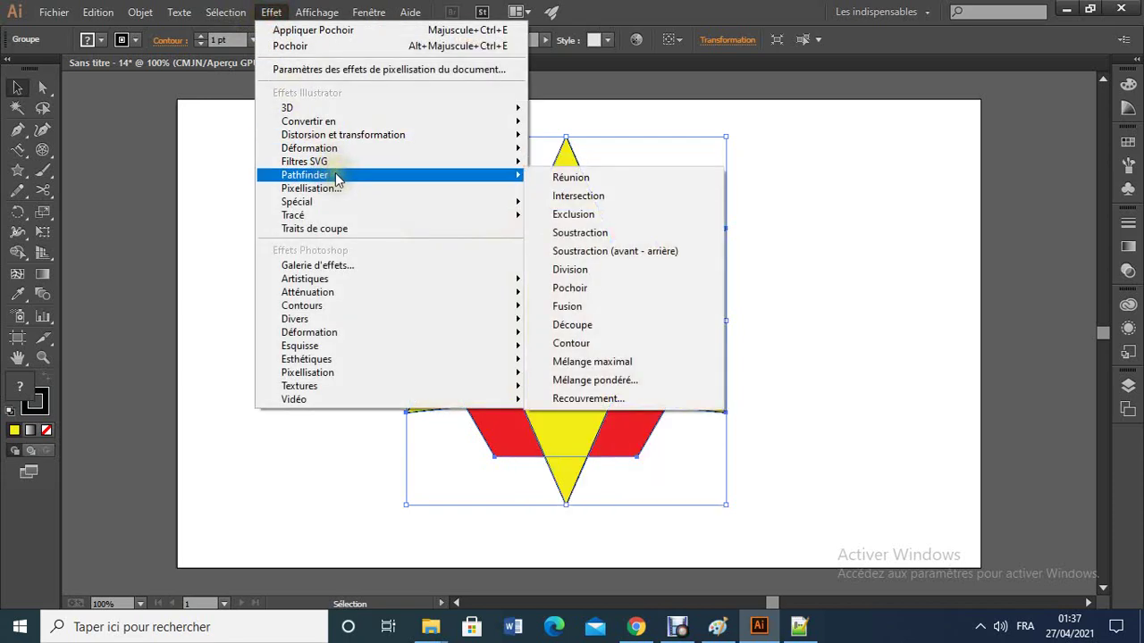
click(589, 307)
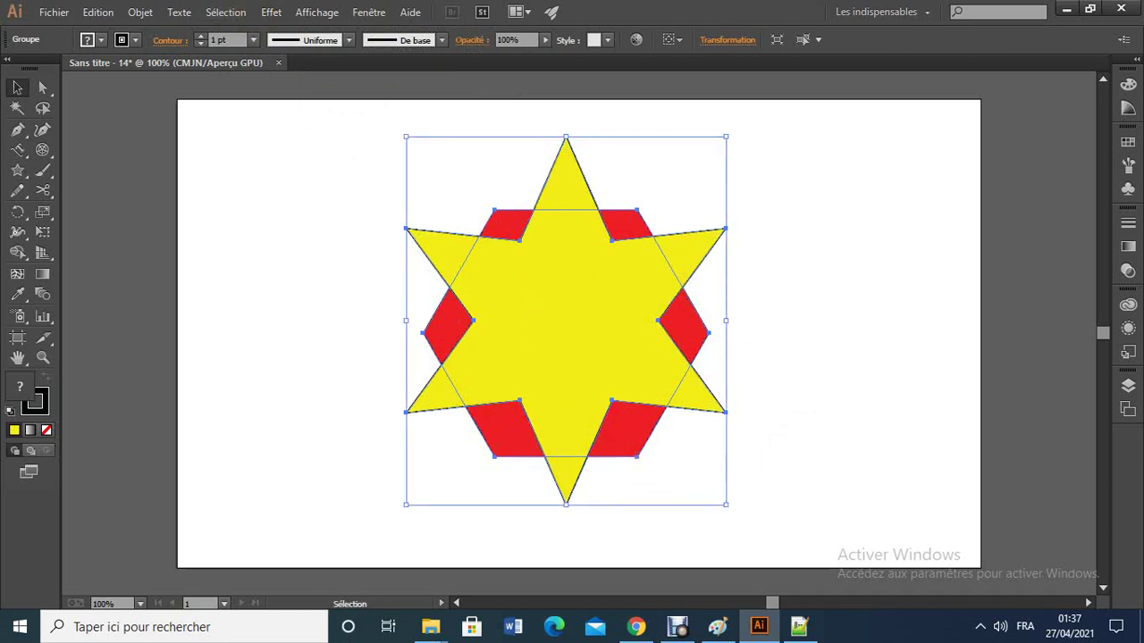
Leave the Pathfinder effects without applying another one and deselect the star and hexagon group
click(270, 13)
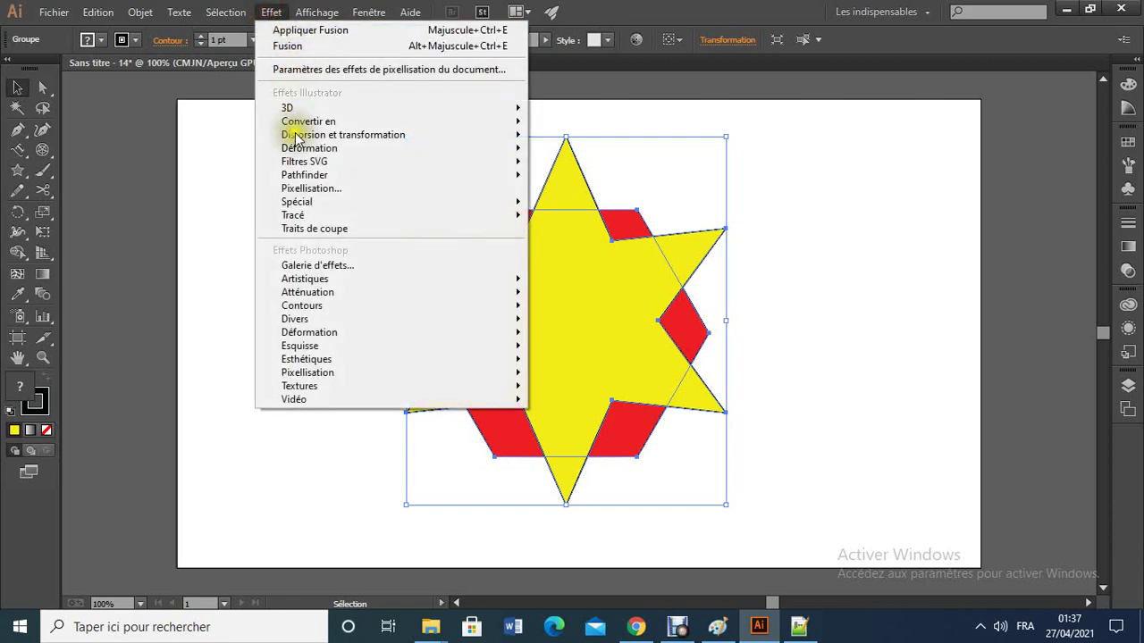
mouse_move(302, 174)
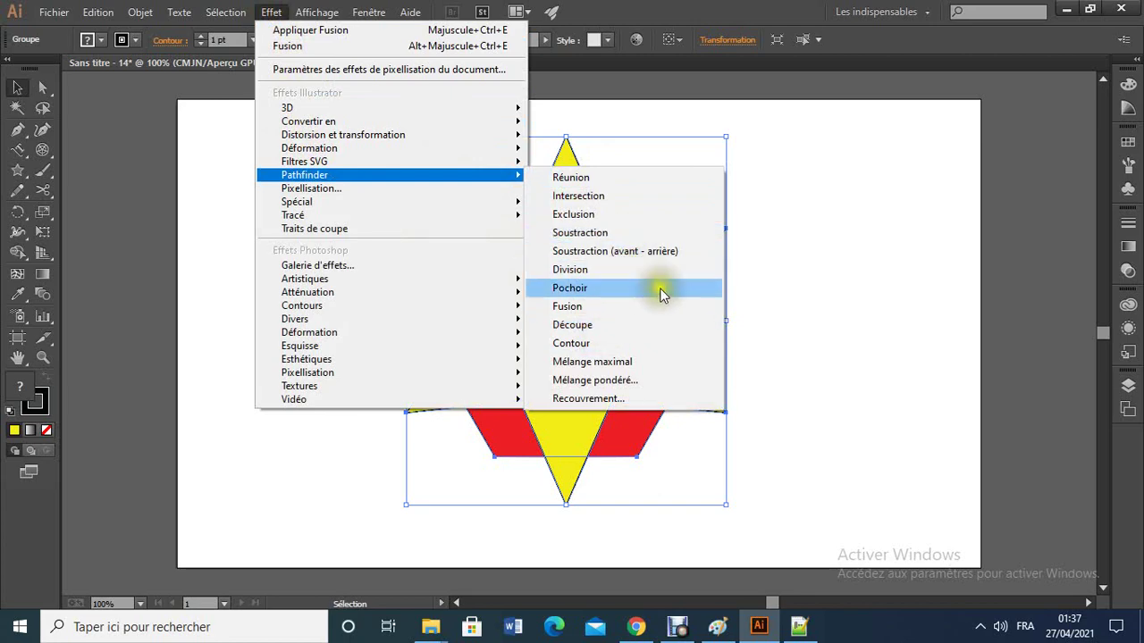
click(807, 361)
click(745, 551)
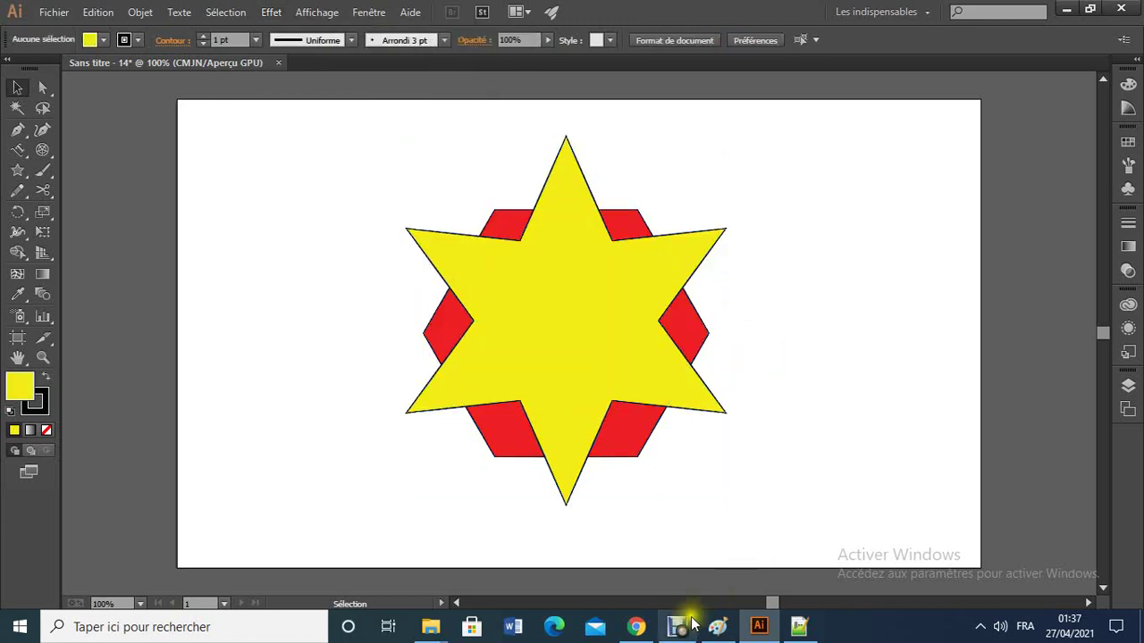